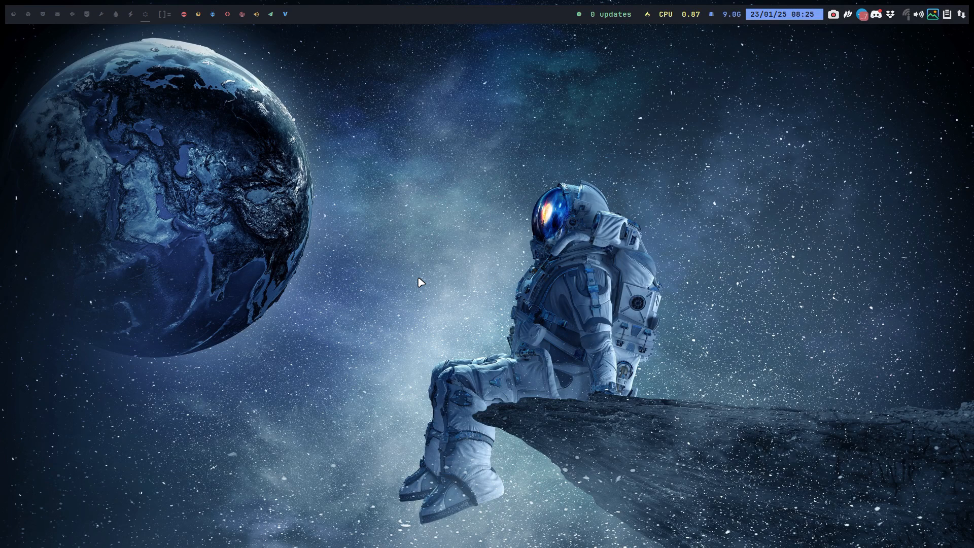
Run 'sudo pacman -S archinstall' in a new Alacritty terminal and give the sudo password.
key("super+Return")
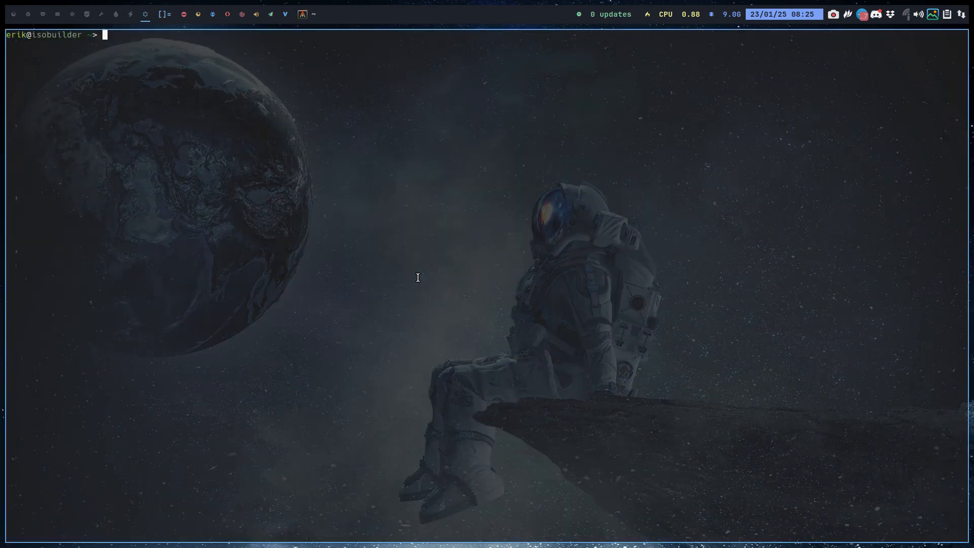
type("sudo pcma")
key("BackSpace")
key("BackSpace")
key("BackSpace")
type("acman ")
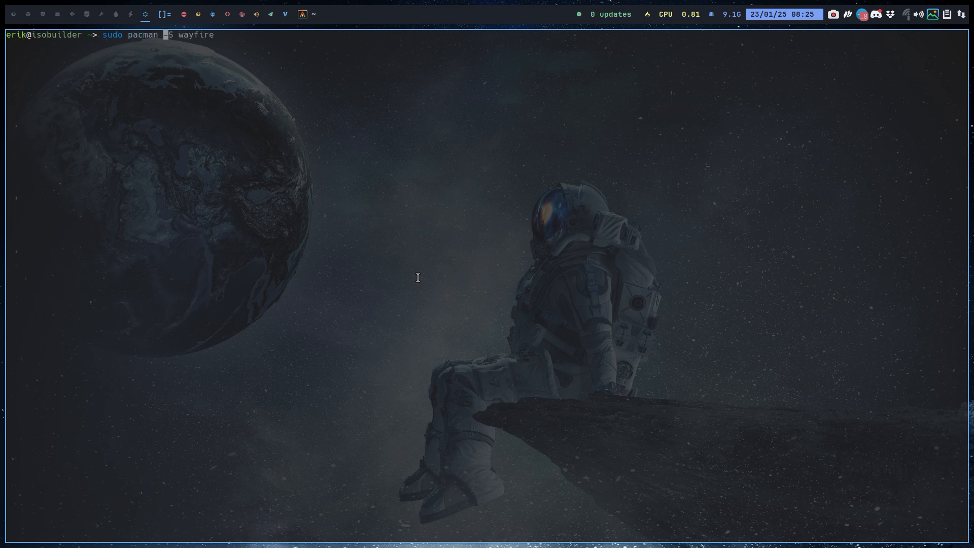
type("-S archin")
key("Right")
key("Return")
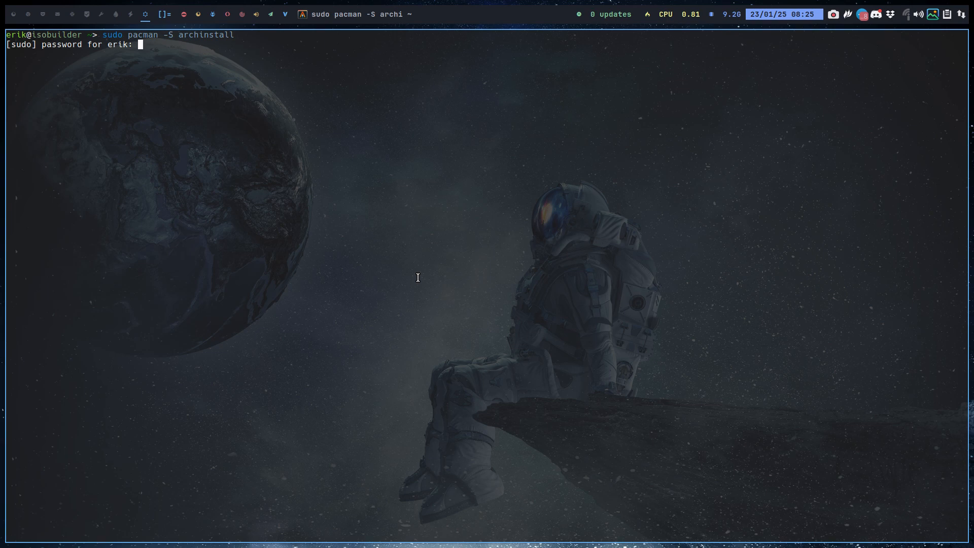
key("Return")
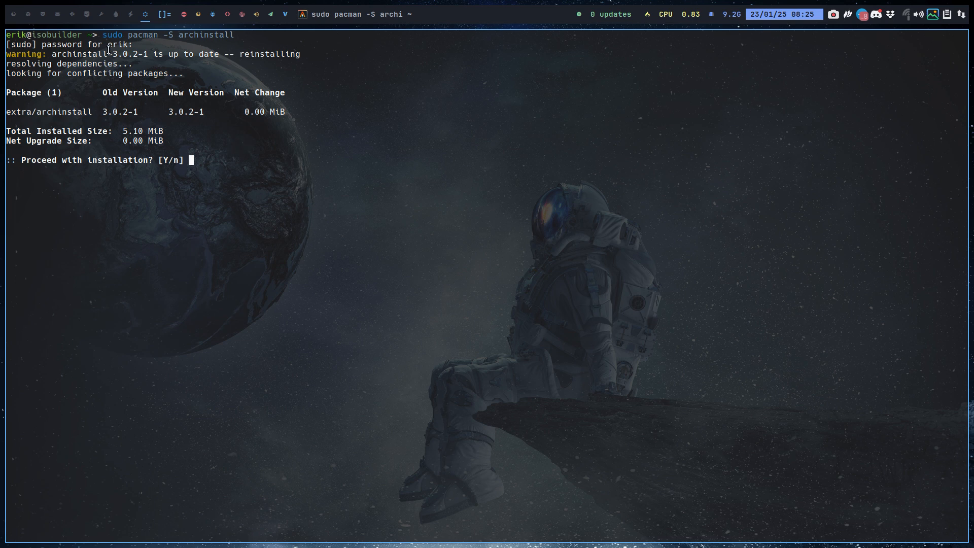
Note the installed archinstall-3.0.2-1 version and answer 'n' to skip reinstalling.
left_click_drag(109, 53, 146, 58)
double_click(84, 54)
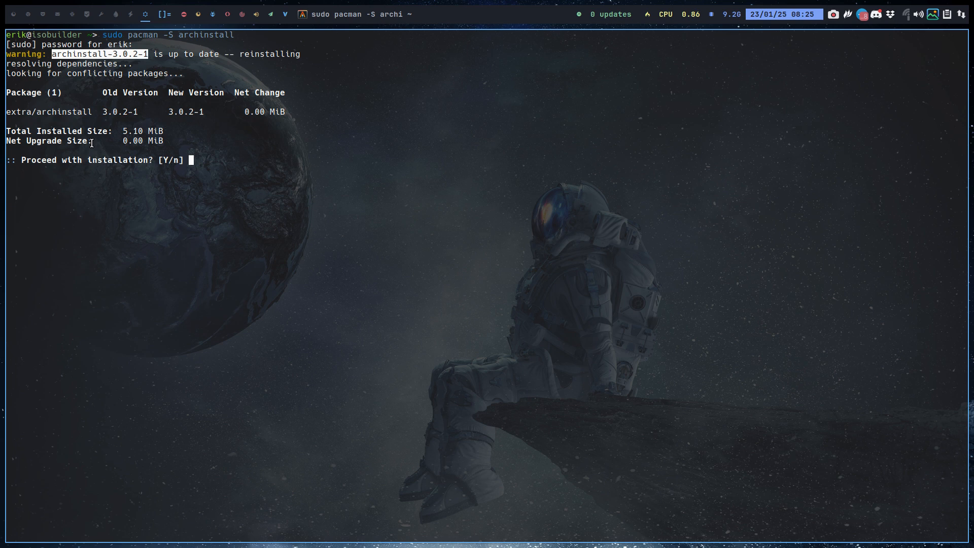
type("n")
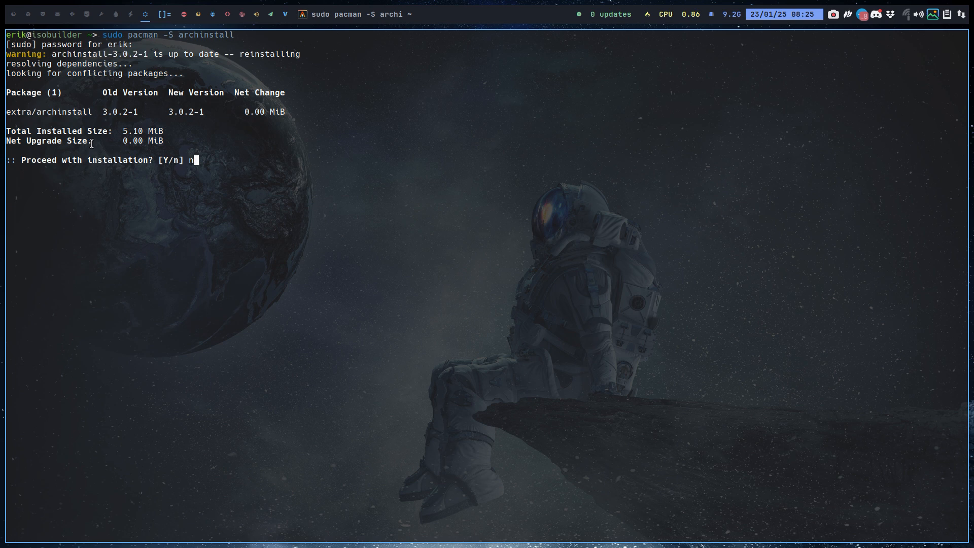
key("Return")
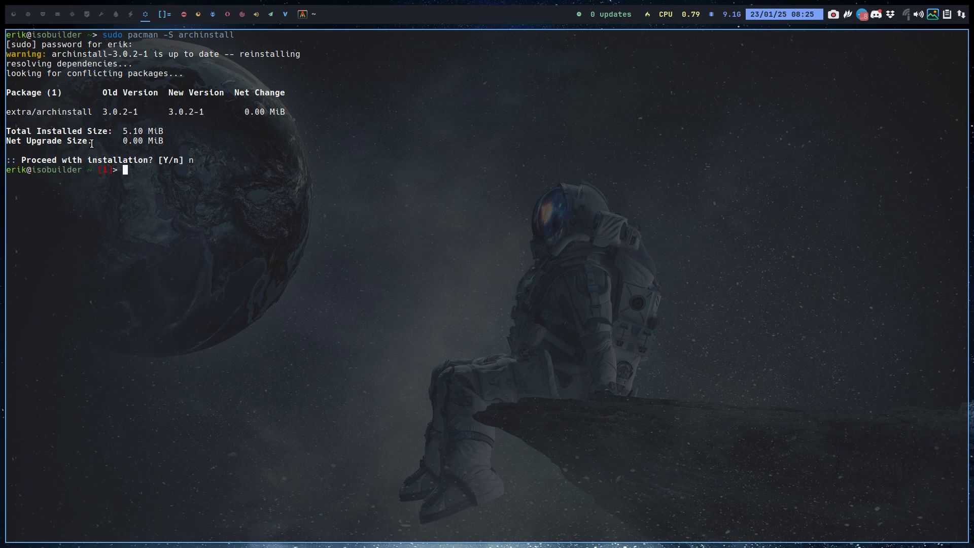
Launch Brave from the app launcher and load arcolinuxb.com.
key("super")
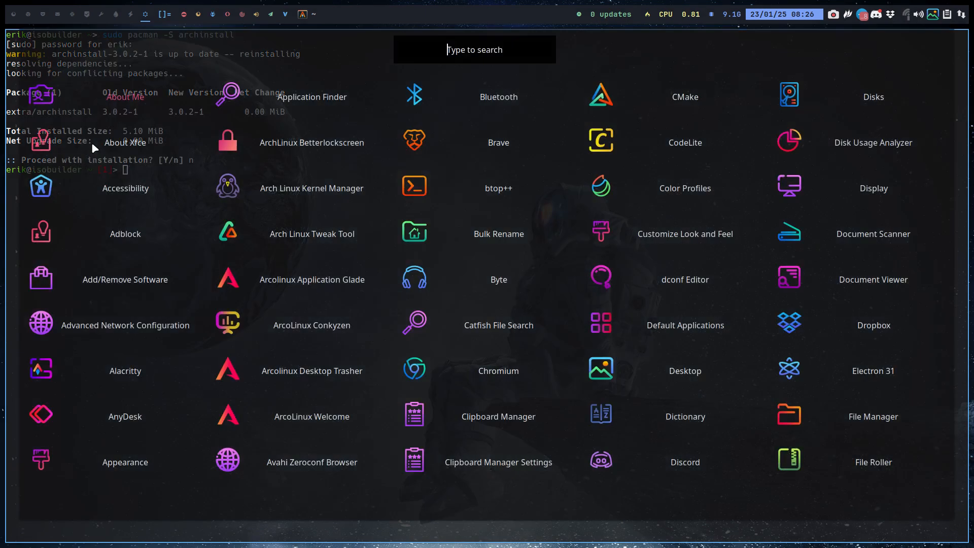
type("brav")
key("Return")
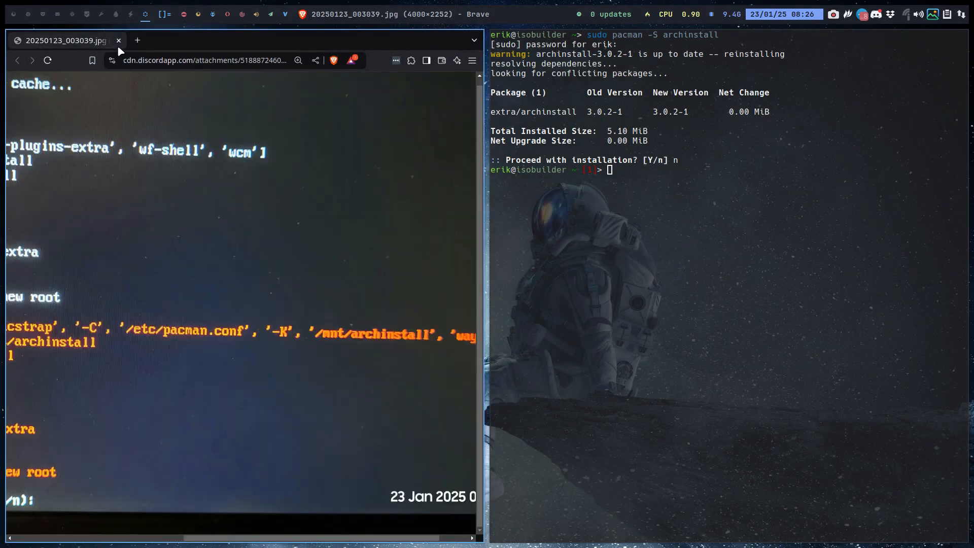
left_click(198, 60)
type("arcol")
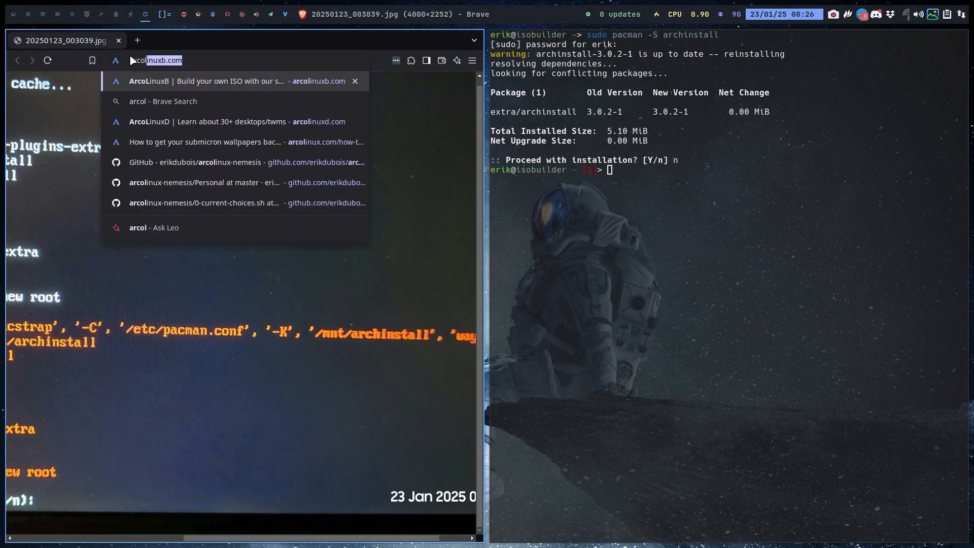
type("inux")
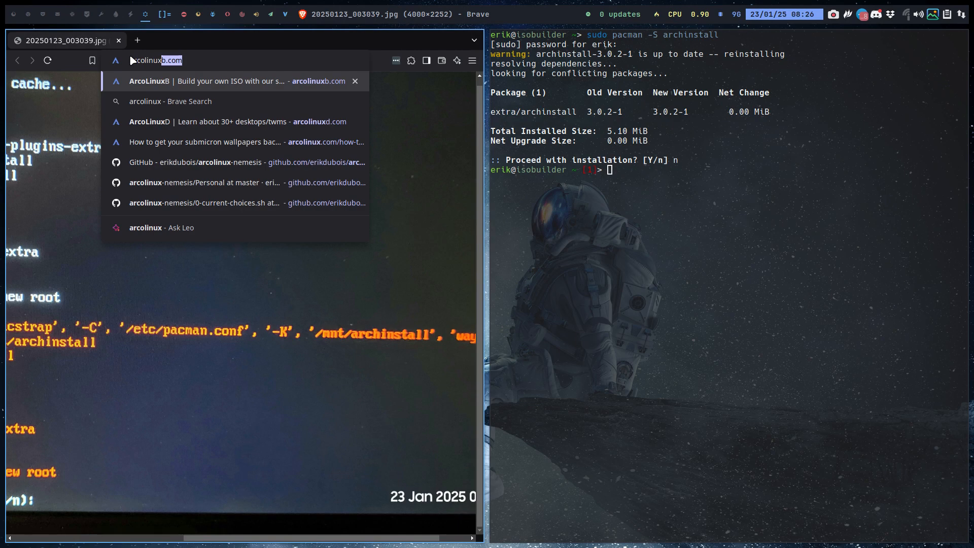
type("b")
key("Return")
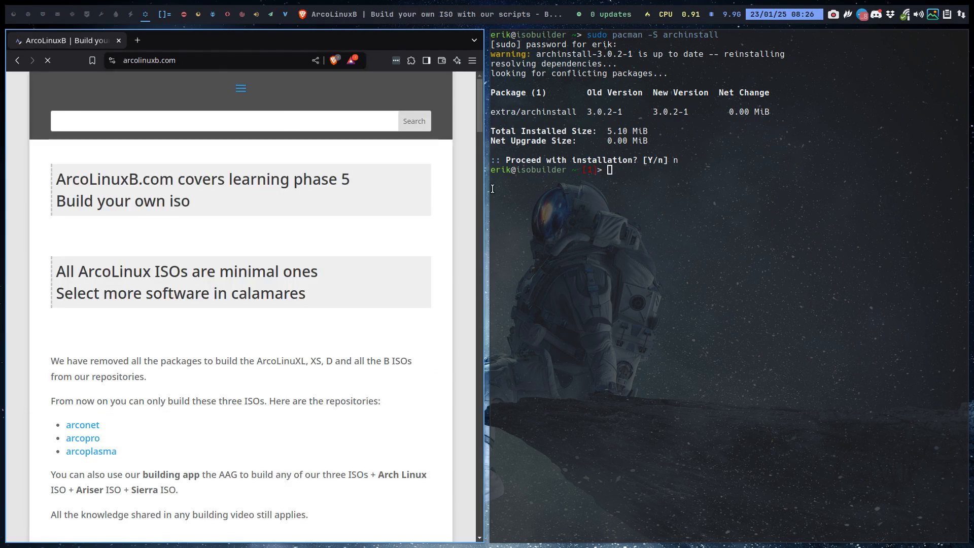
Fullscreen the browser, read the Arcoinstall project page, then start a blank tab.
key("super+f")
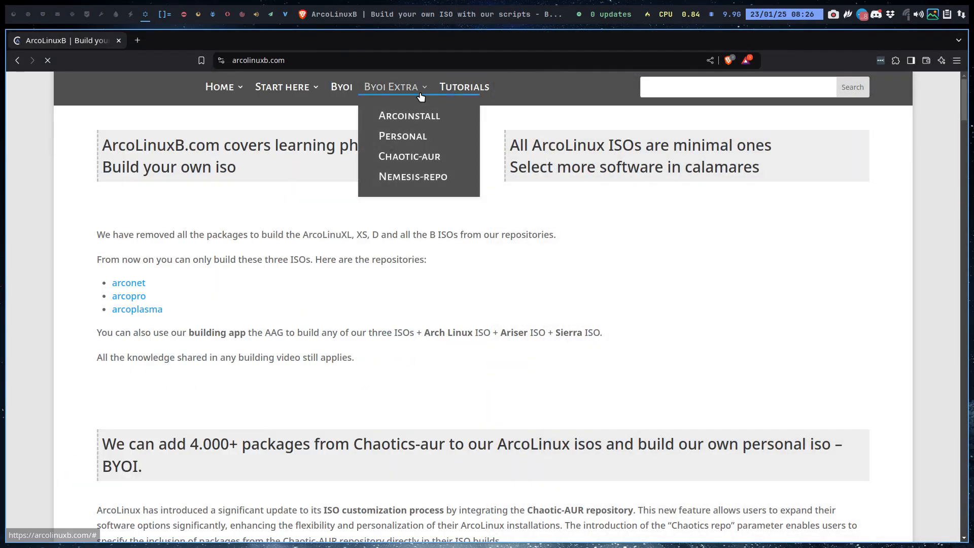
left_click(408, 116)
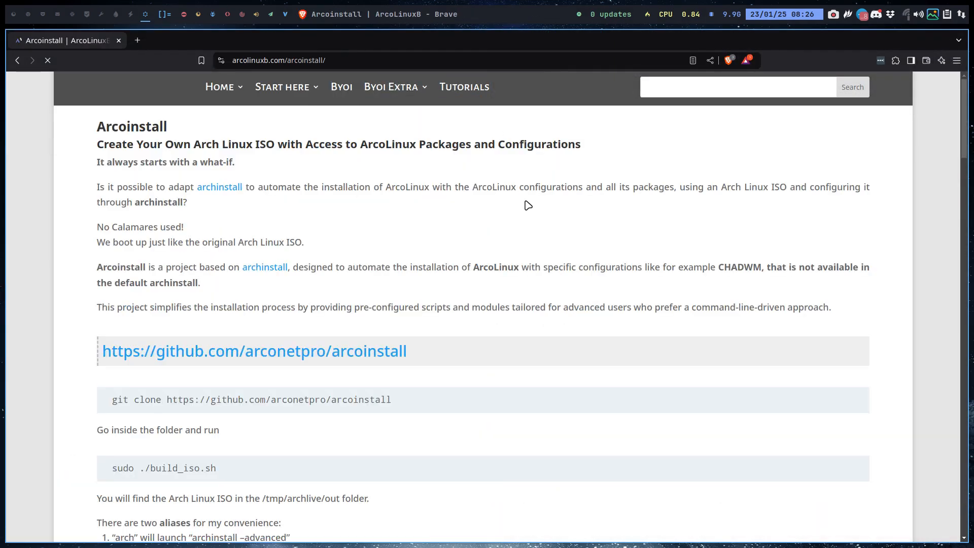
scroll(527, 205, "down", 3)
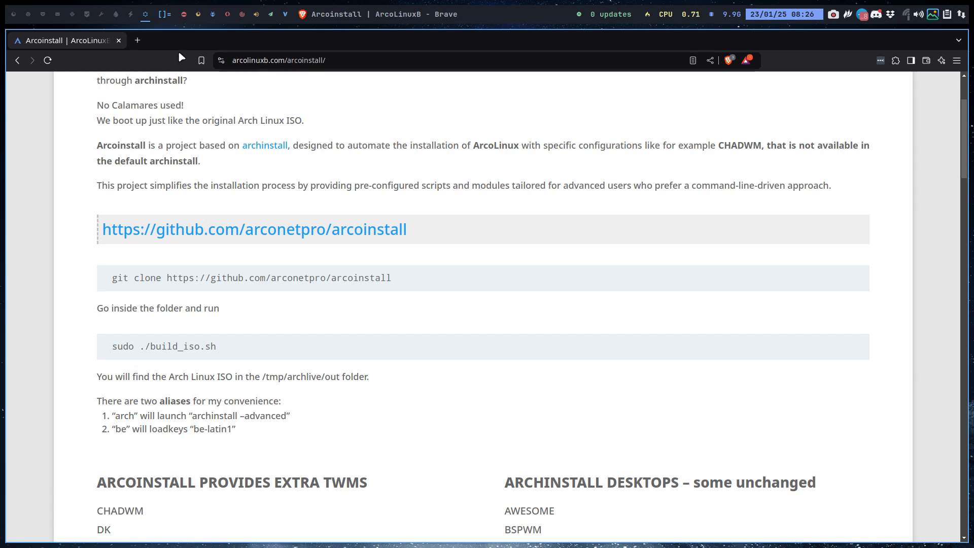
left_click(138, 40)
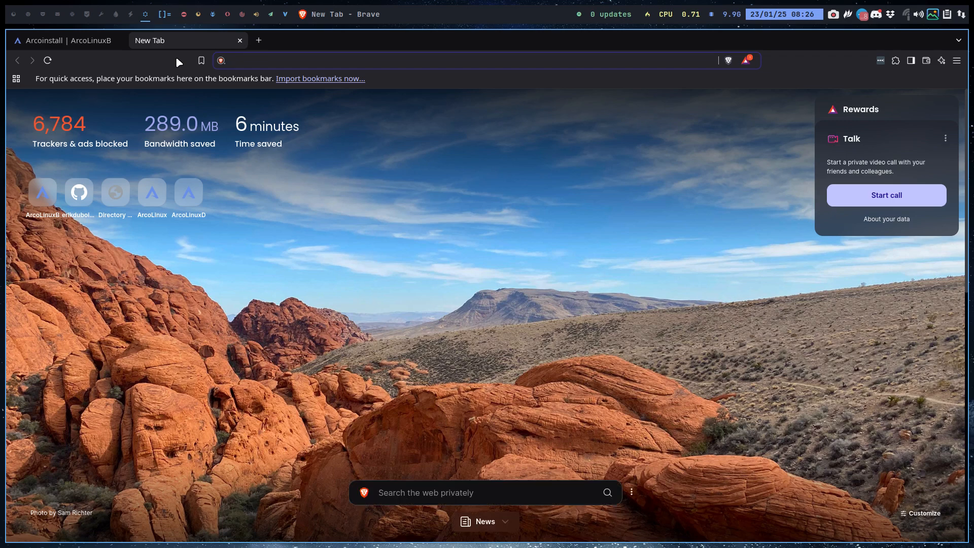
type("github")
type(".com/eri")
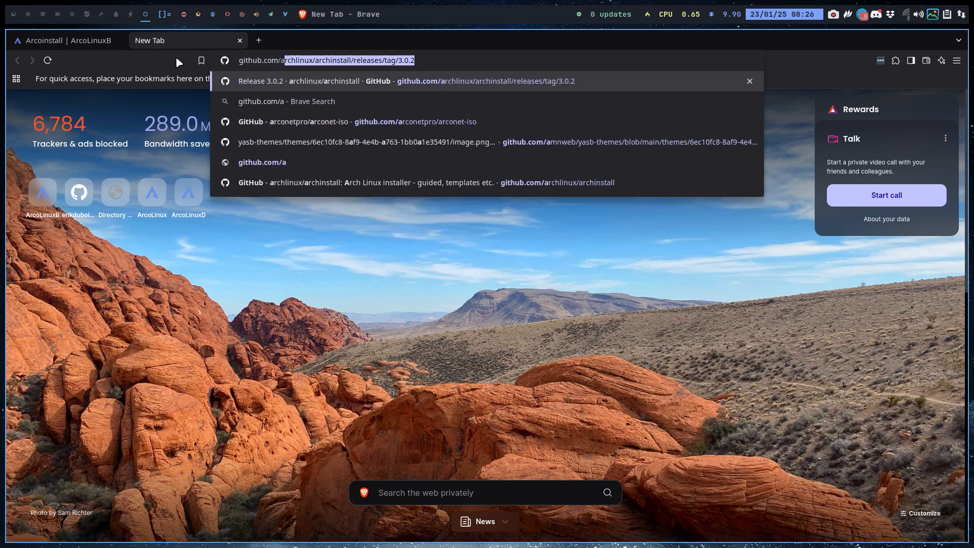
Load the github.com/archlinux/archinstall repository page, fixing typos in the address.
key("BackSpace")
key("BackSpace")
key("BackSpace")
type("achlinux")
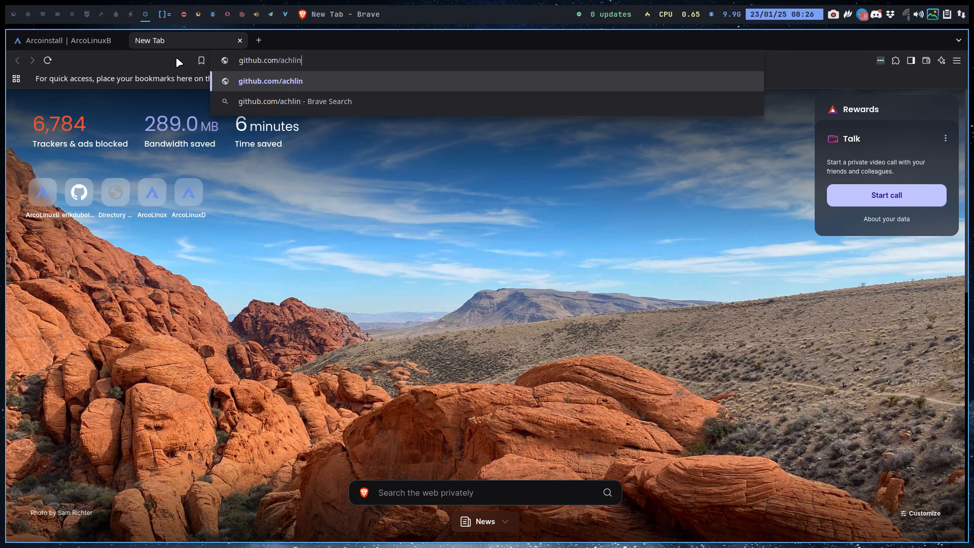
key("BackSpace")
key("BackSpace")
key("BackSpace")
type("rchlinux/arc")
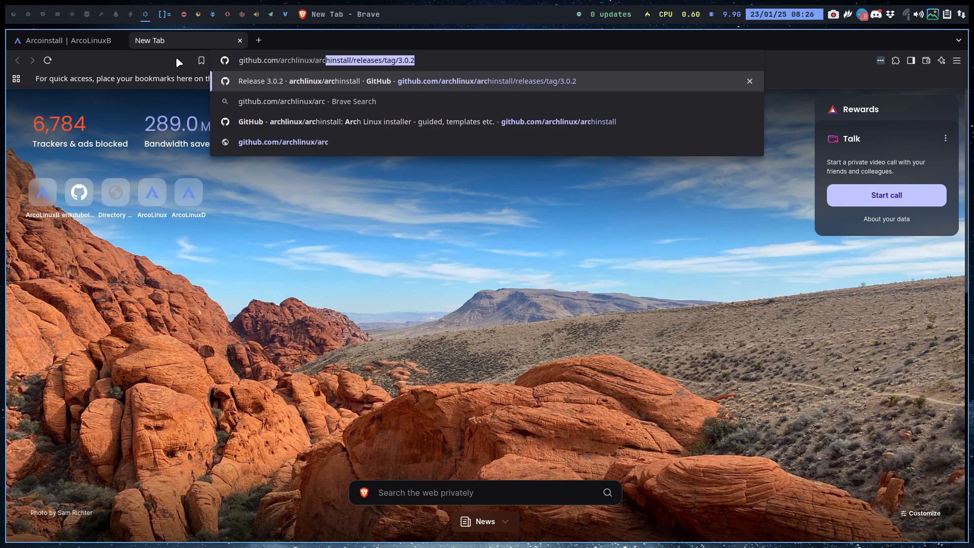
type("hinstall/releases/")
key("BackSpace")
key("BackSpace")
key("BackSpace")
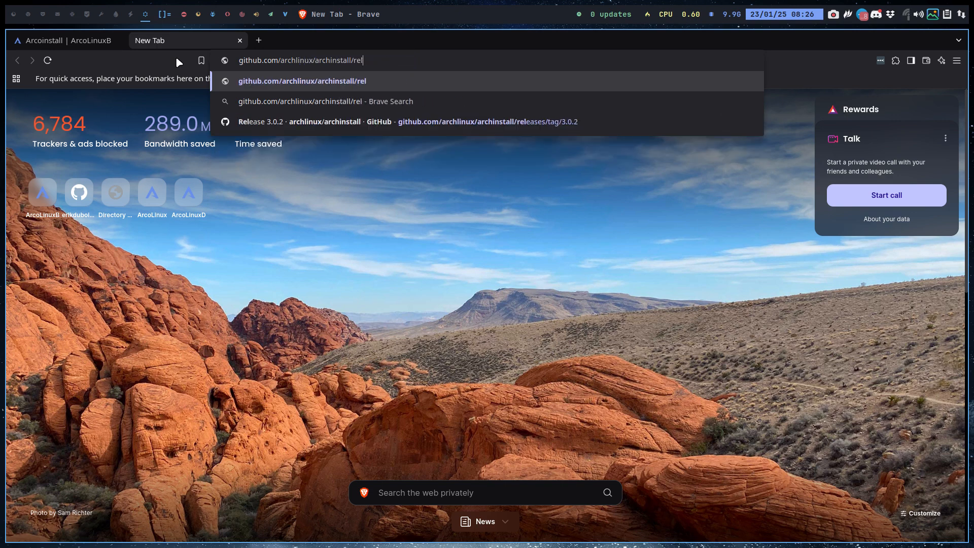
key("Return")
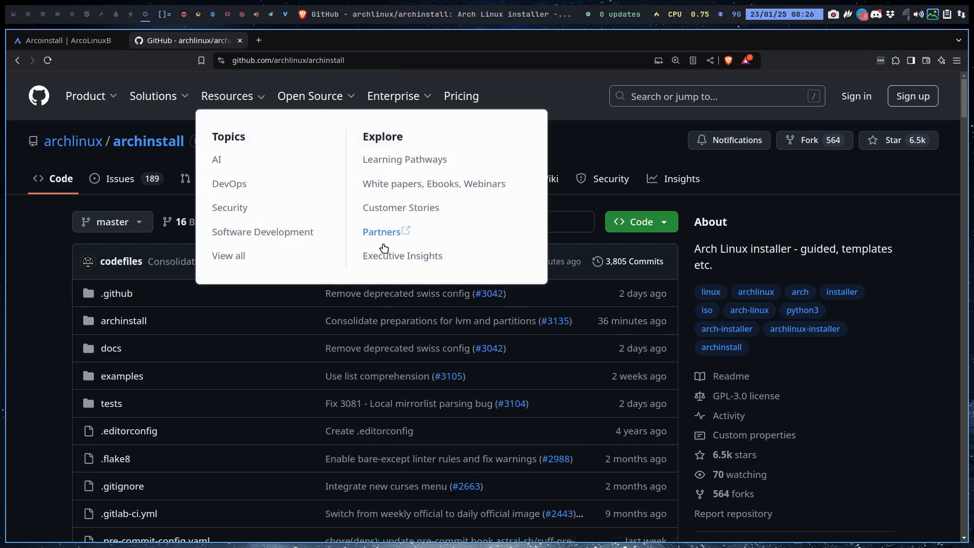
scroll(858, 376, "down", 3)
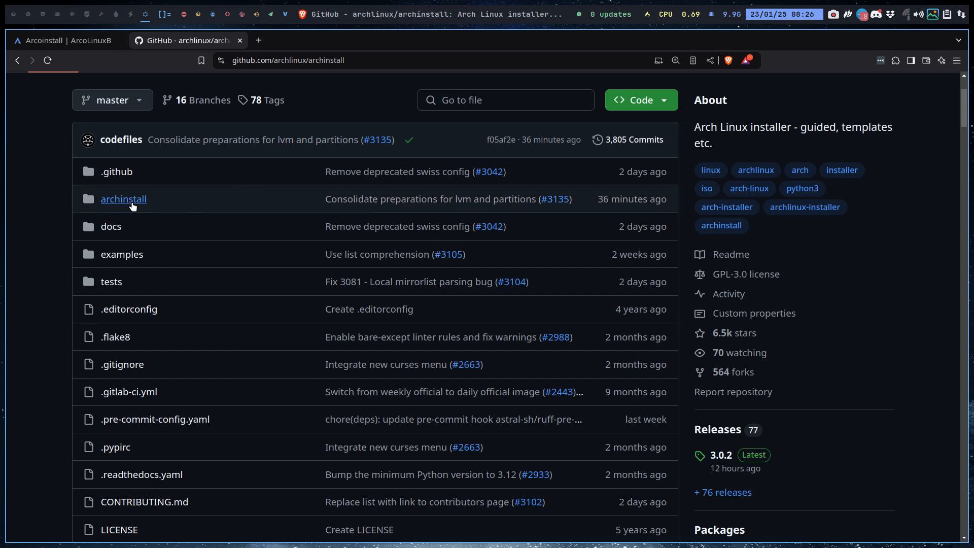
scroll(123, 199, "up", 3)
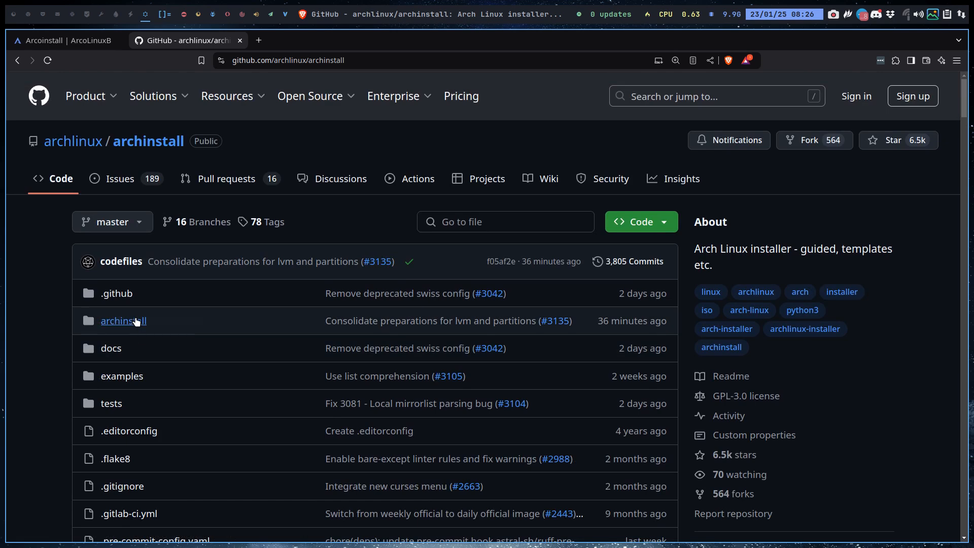
Open default_profiles/desktops/awesome.py and select its package list from alacritty to xsel.
left_click(137, 322)
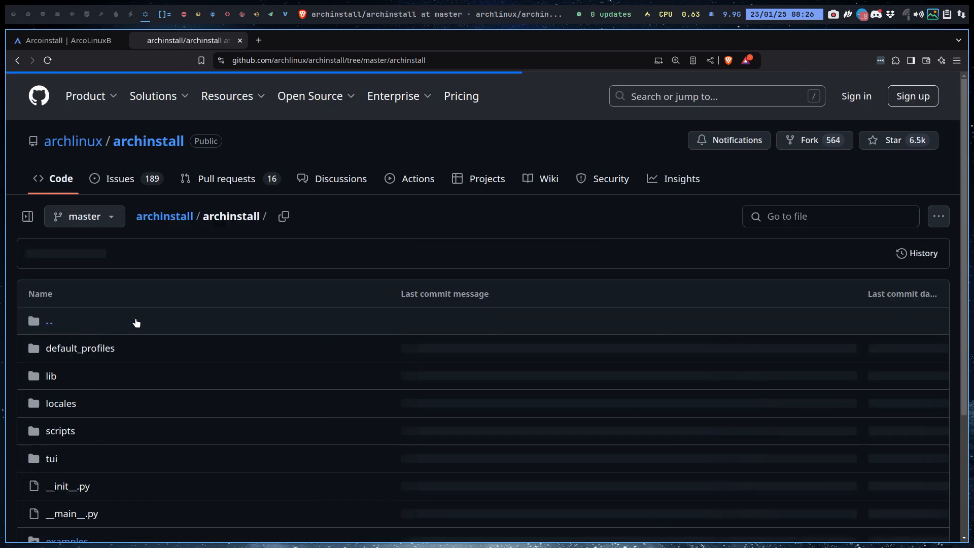
left_click(90, 348)
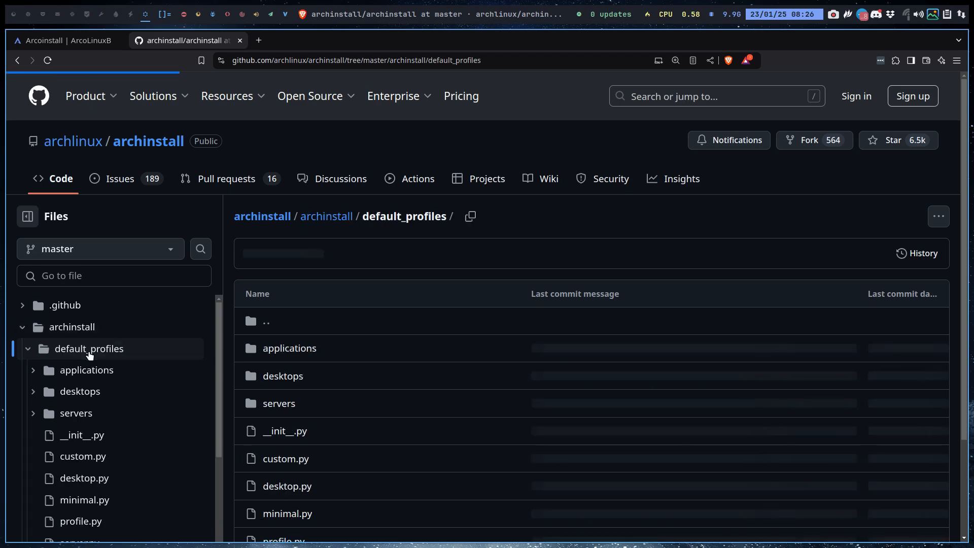
left_click(282, 375)
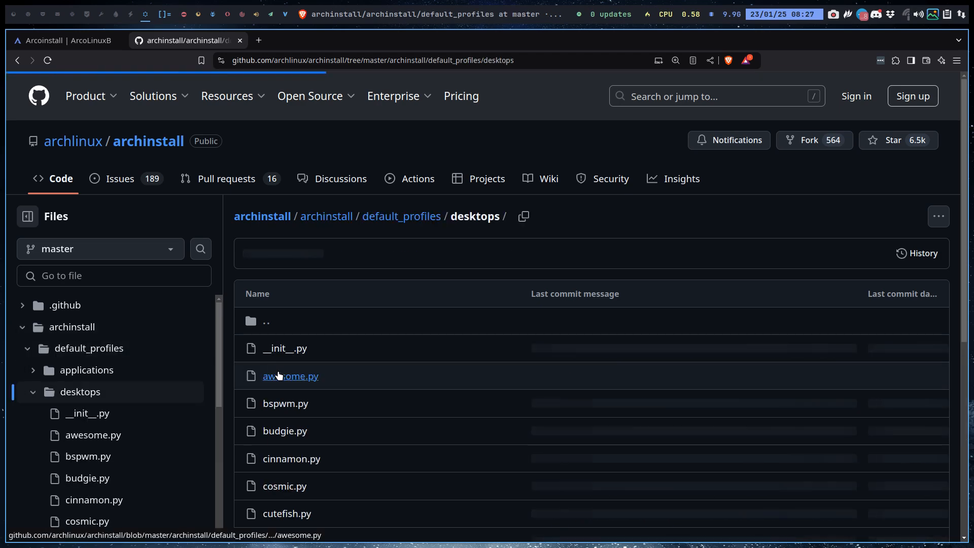
left_click(290, 376)
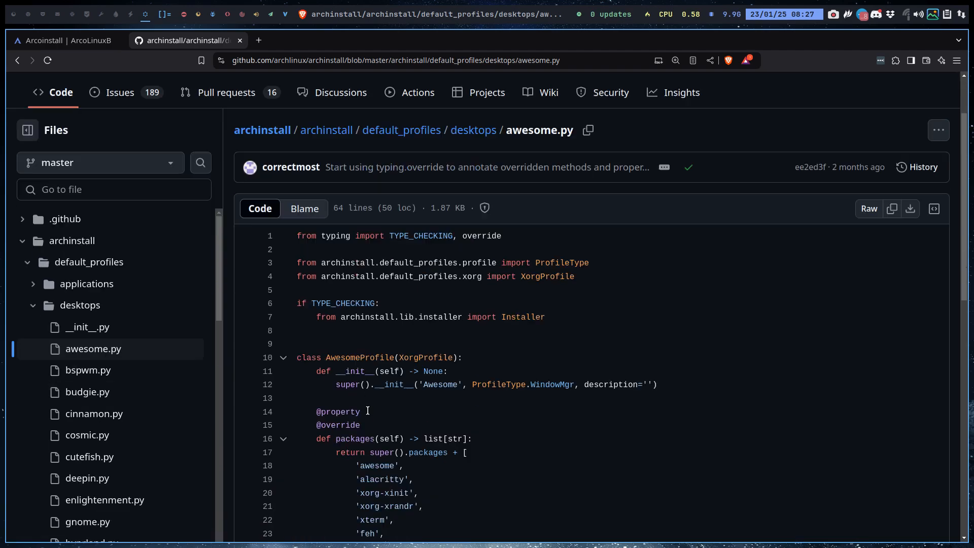
scroll(373, 411, "down", 5)
left_click_drag(388, 385, 296, 260)
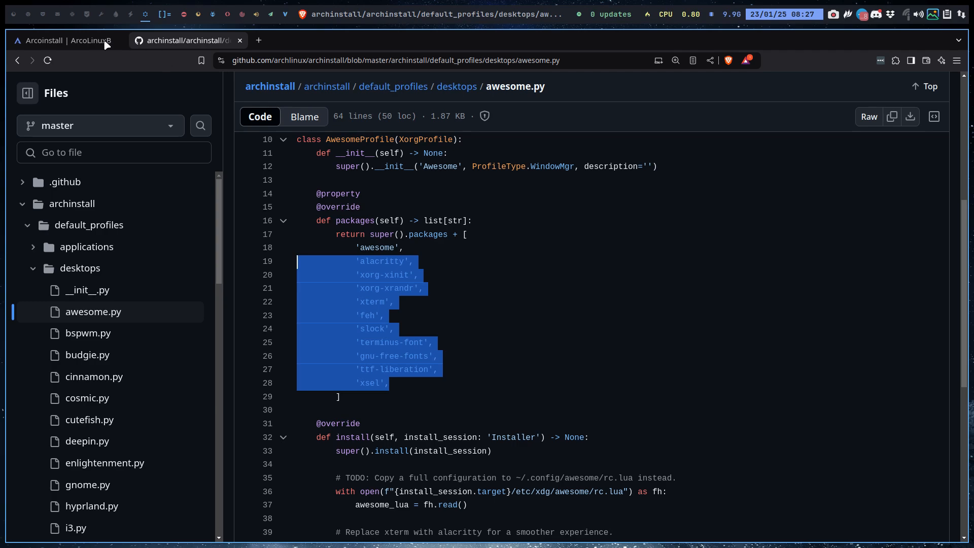
left_click(13, 14)
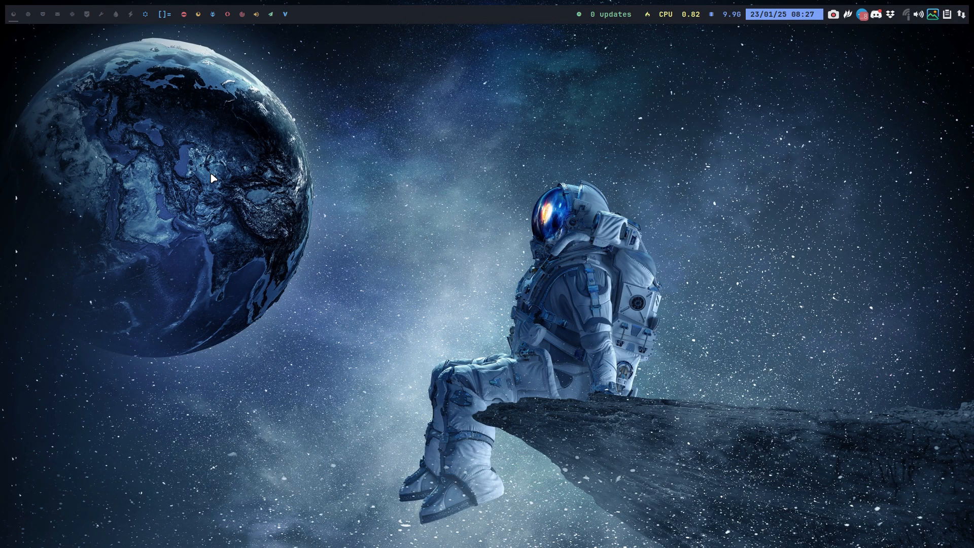
key("super+Return")
type("aag")
key("Return")
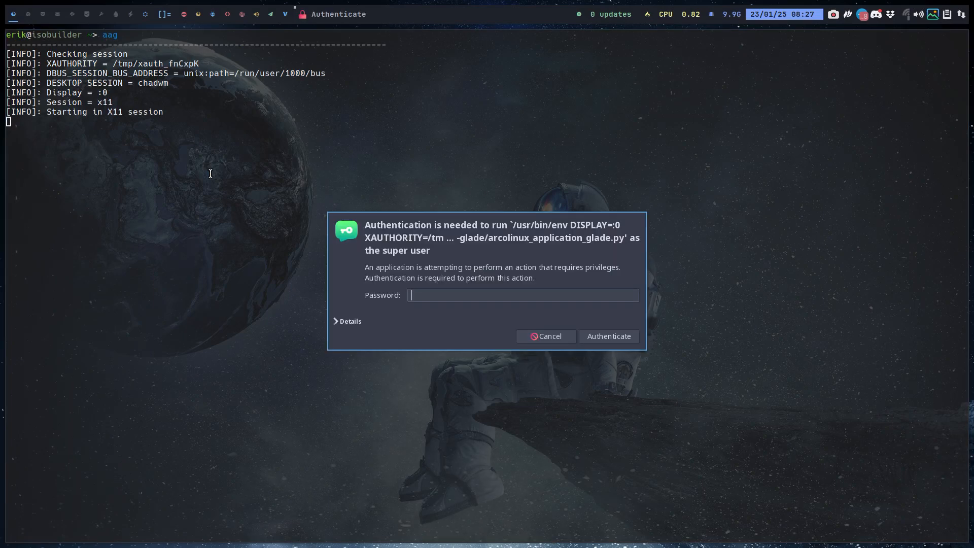
type("***")
key("Return")
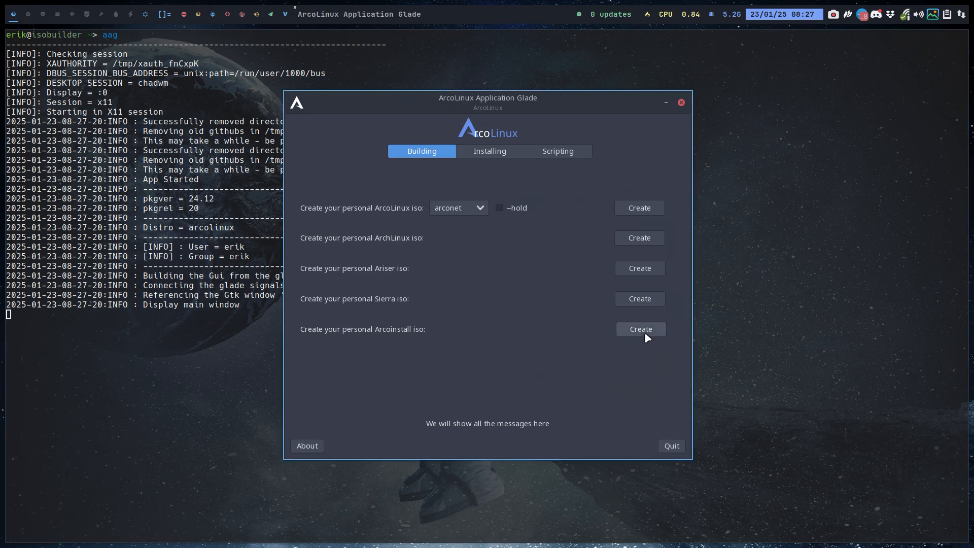
left_click(671, 444)
key("super+q")
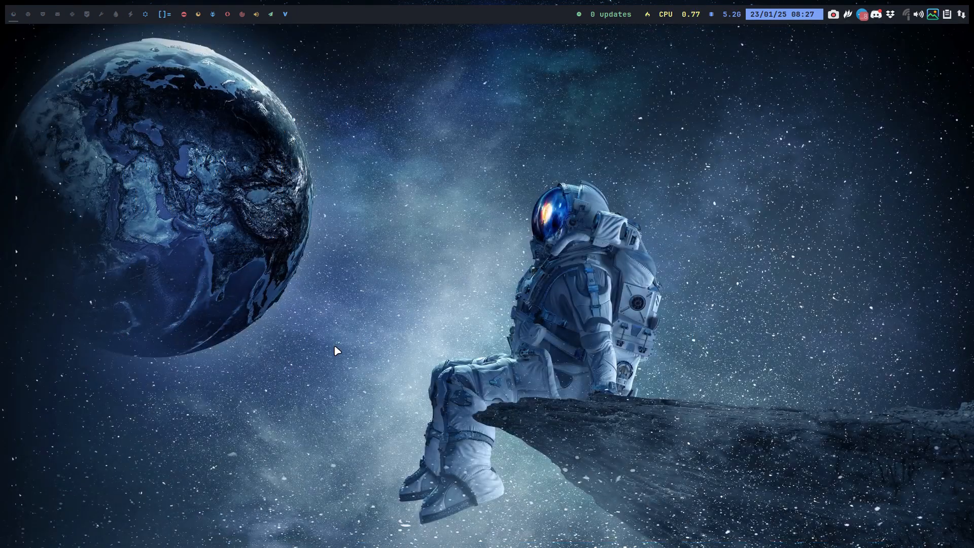
In Thunar, open arcoinstall-Out and inspect the archlinux-2025.01.23-x86_64.iso's size and type.
key("super+shift+Return")
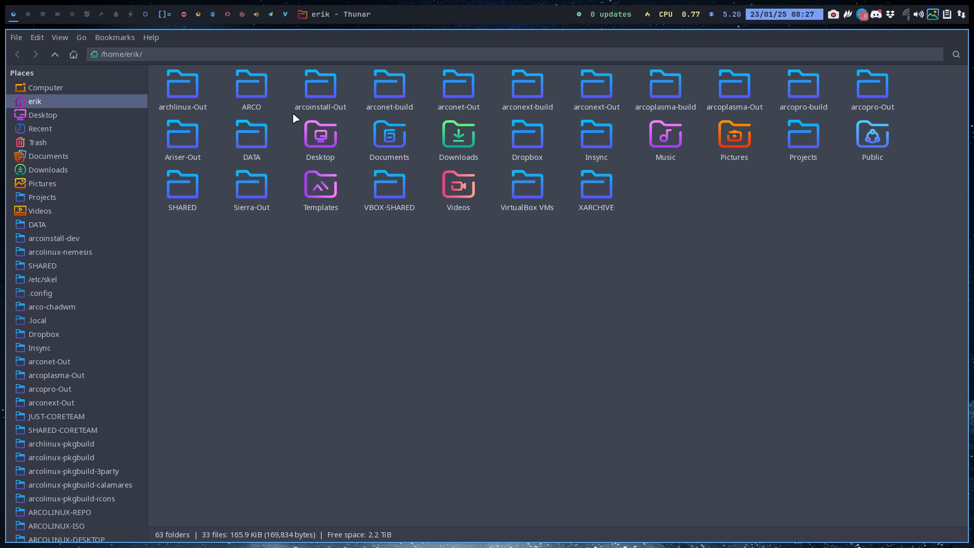
double_click(319, 88)
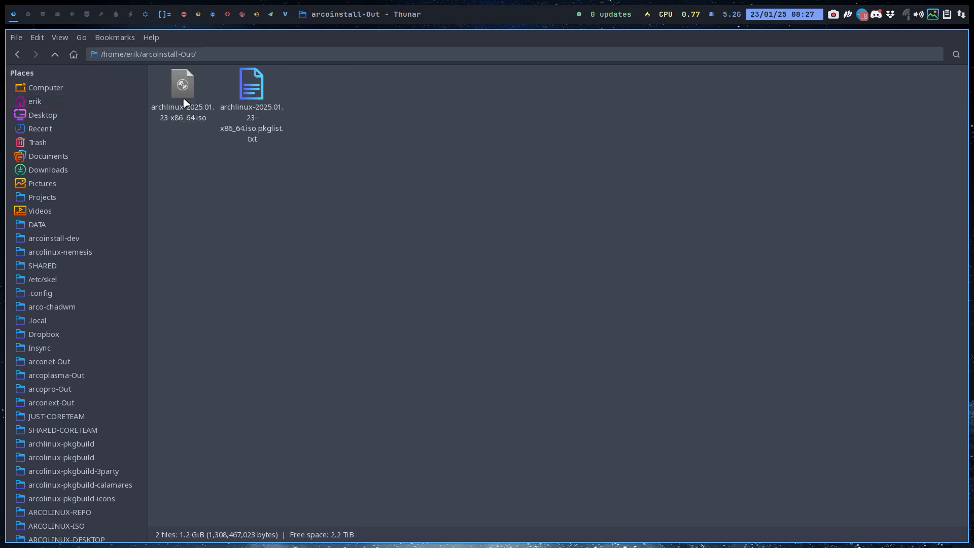
left_click(183, 91)
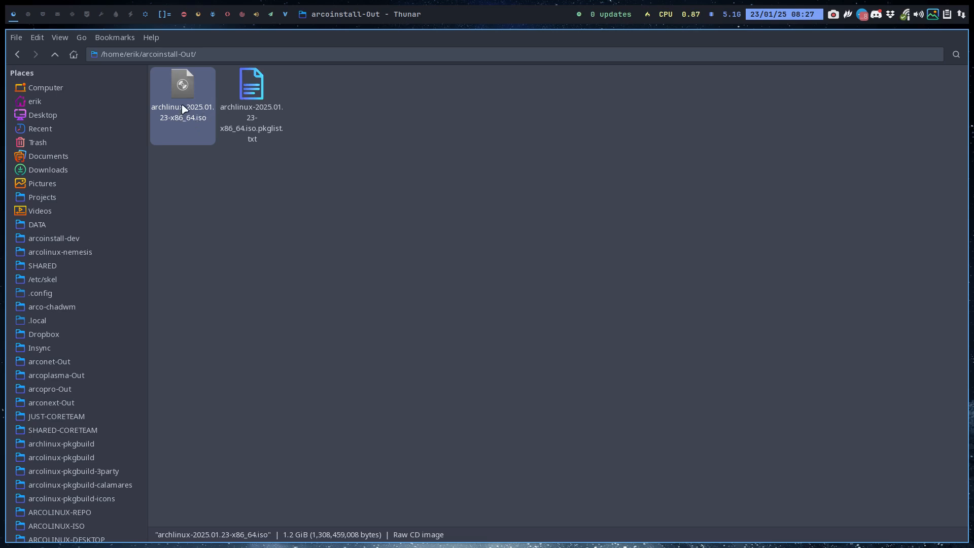
Bring up VirtualBox Manager on workspace 2 and open the optical drive's disk-file chooser.
left_click(26, 13)
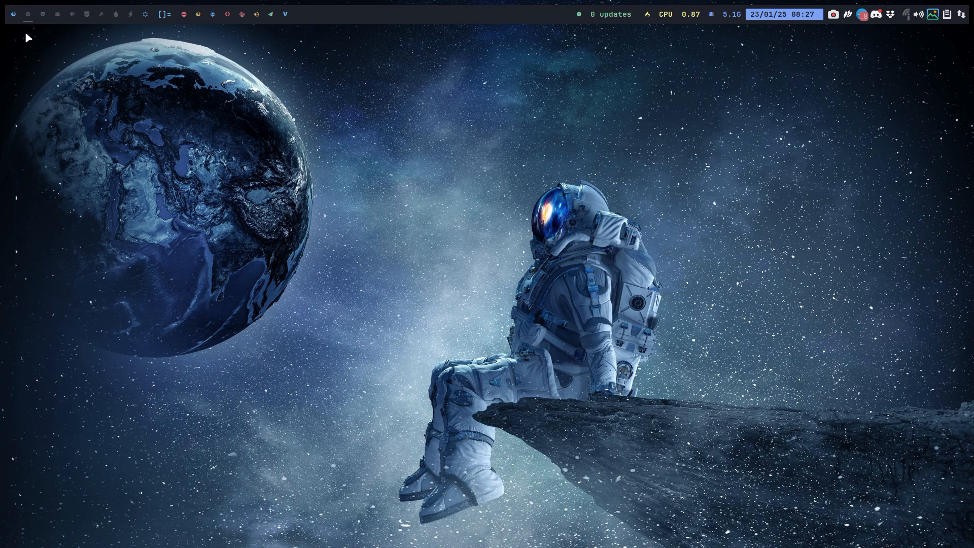
key("super+v")
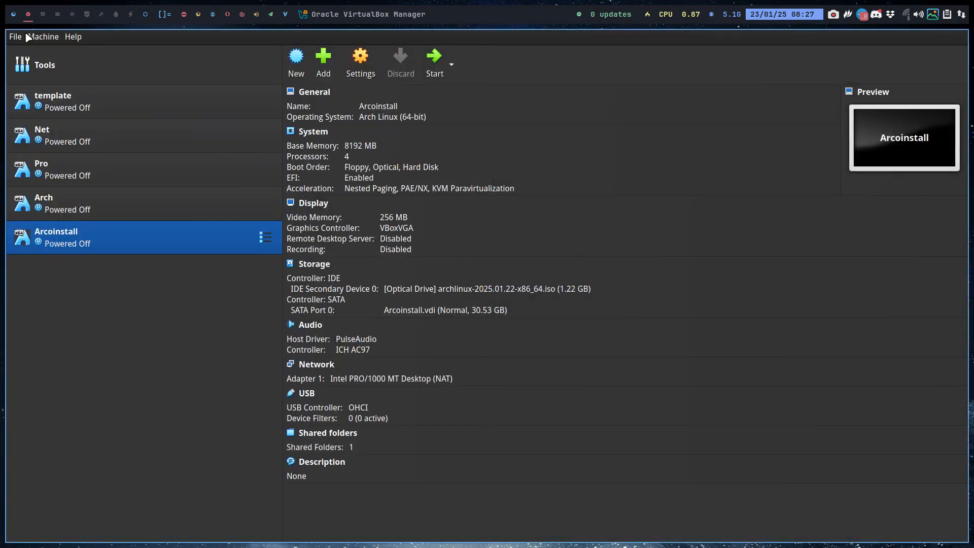
left_click(441, 288)
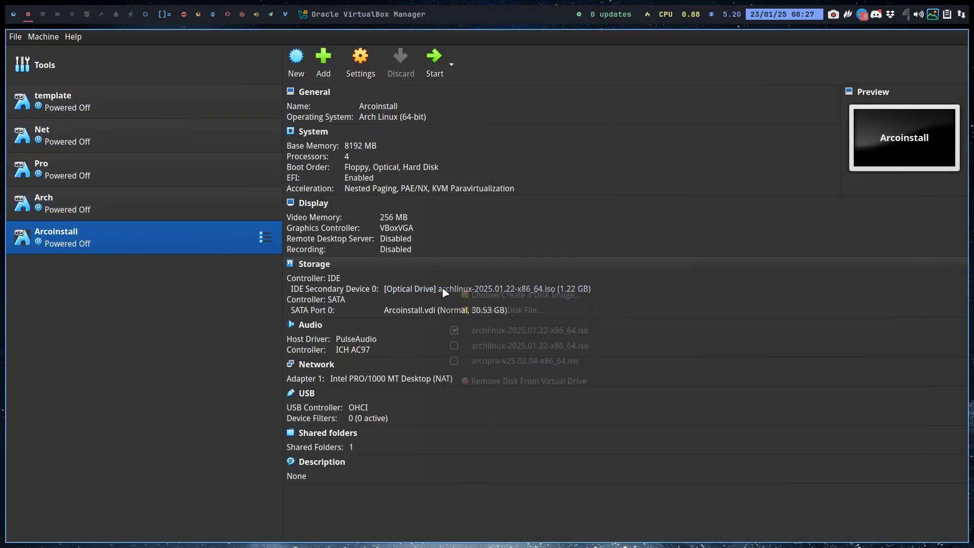
left_click(489, 309)
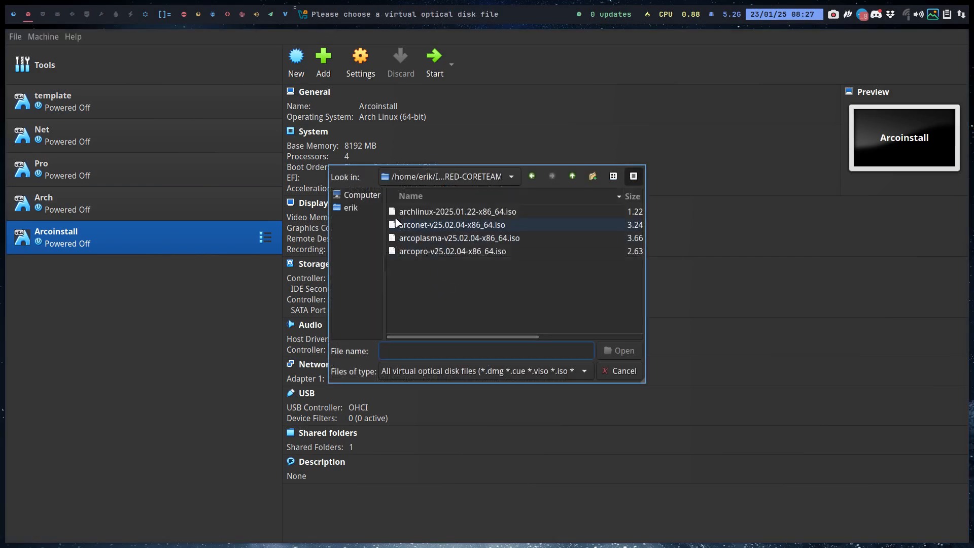
Load the archlinux-2025.01.23 ISO from the arcoinstall-Out folder into the drive.
left_click(357, 209)
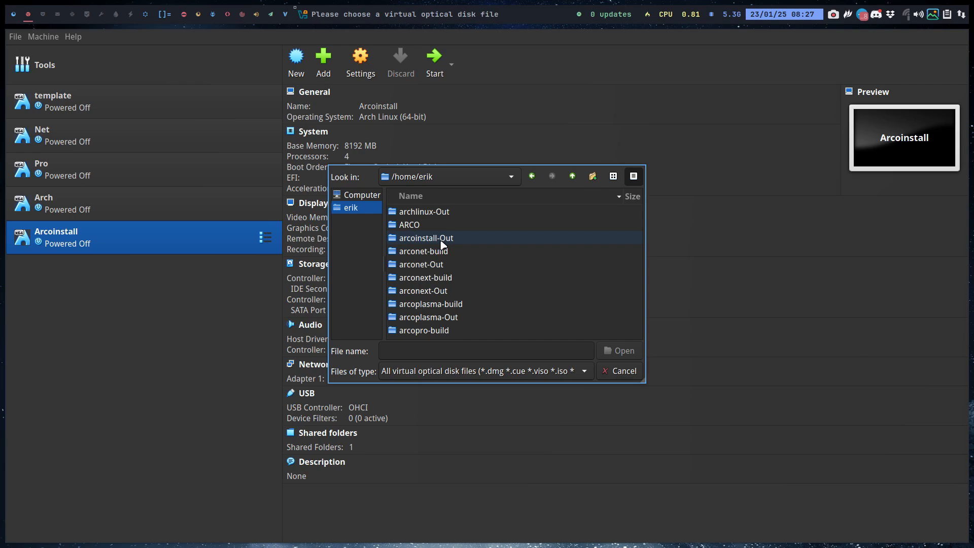
left_click(441, 239)
double_click(441, 239)
left_click(453, 213)
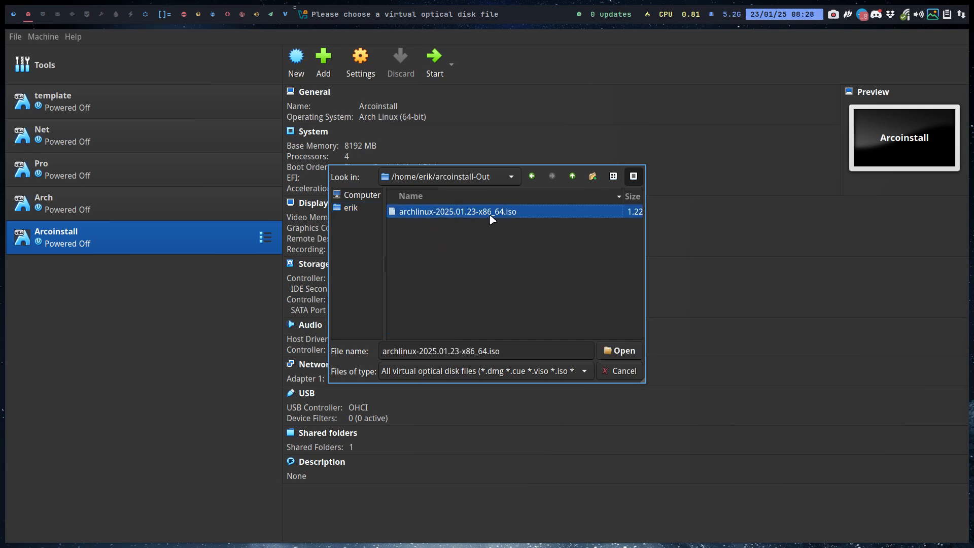
left_click(619, 350)
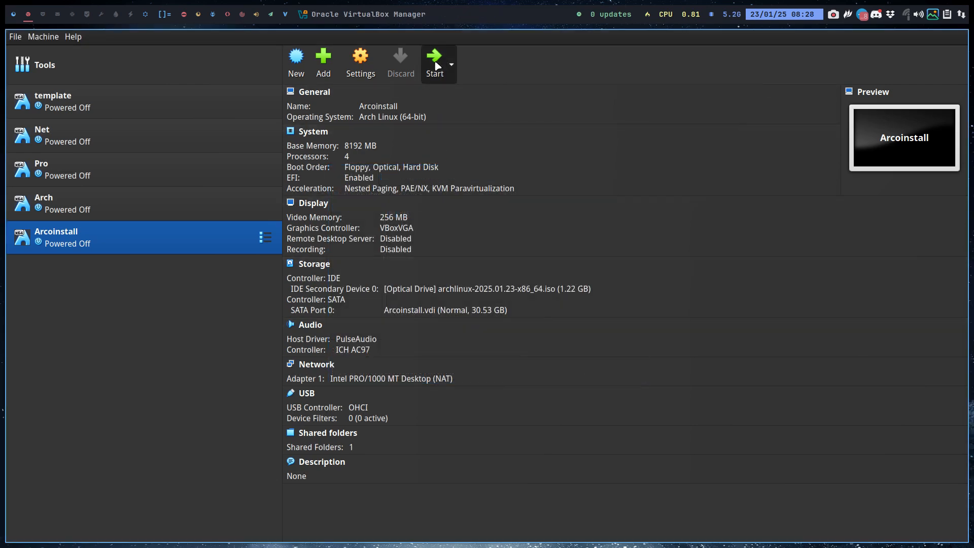
Boot the Arcoinstall VM, run be, alias, then arch to start archinstall --advanced.
left_click(435, 62)
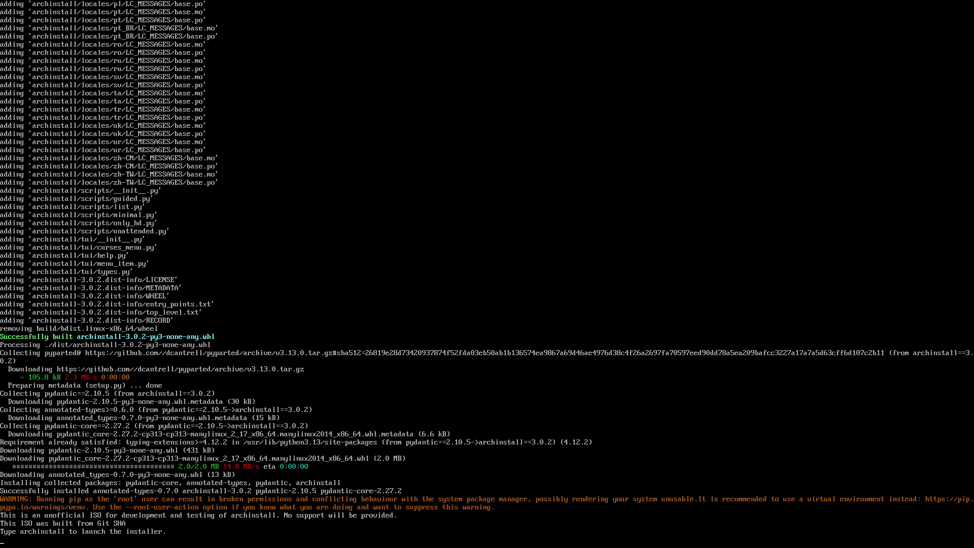
type("be")
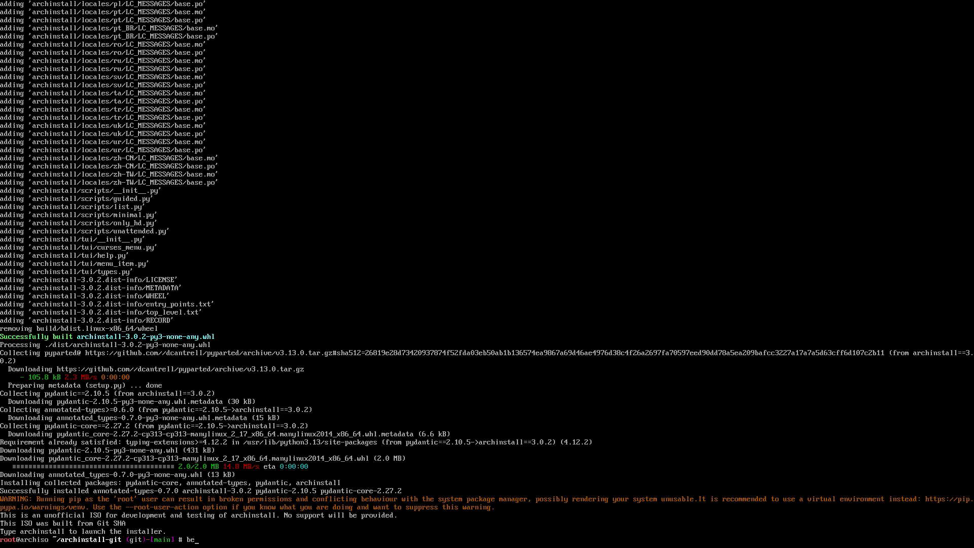
key("Return")
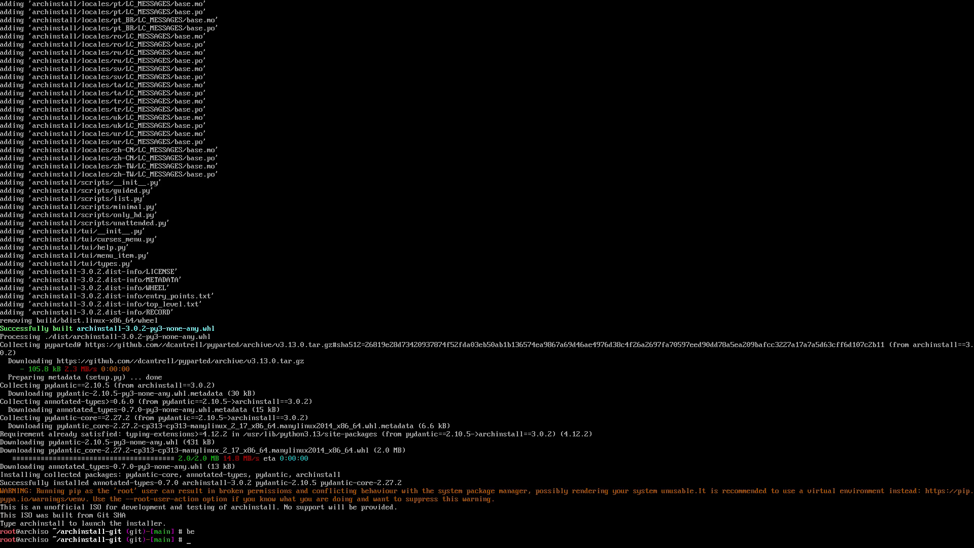
type("alias")
key("Return")
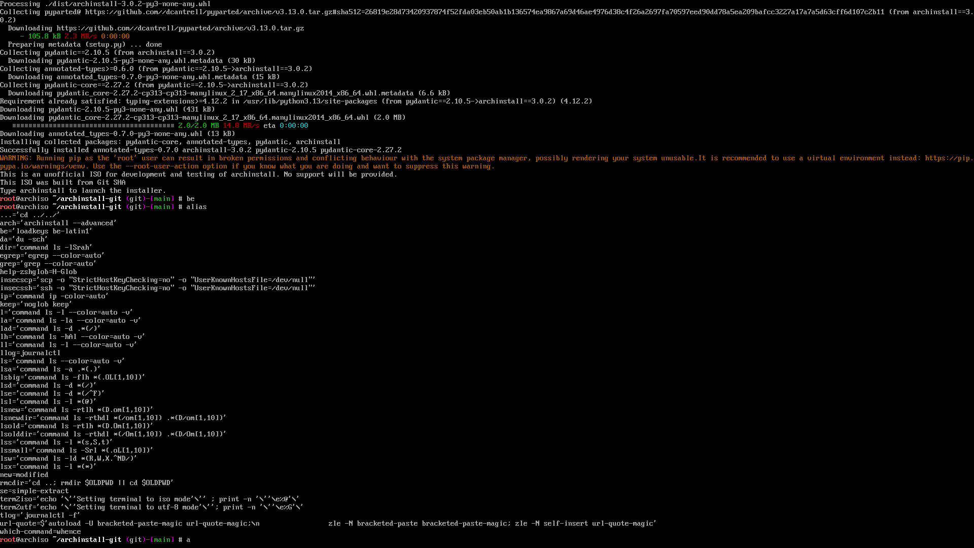
type("c")
type("ch")
key("Return")
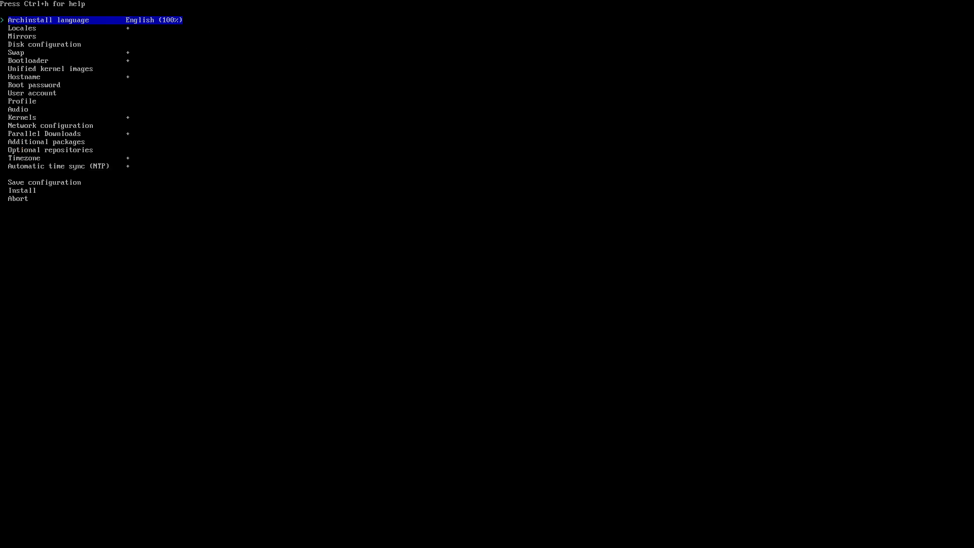
Set the keyboard layout to be-latin1 under Locales.
key("Down")
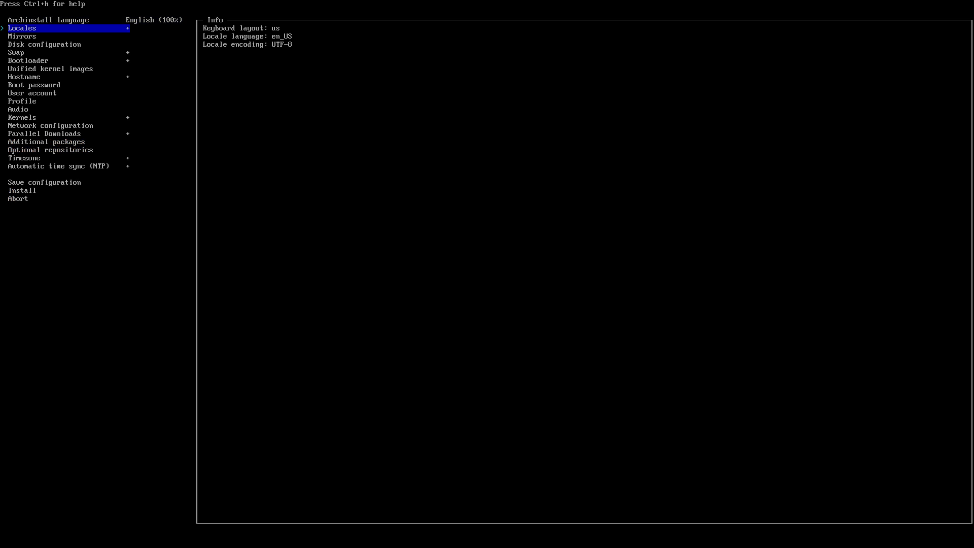
key("Return")
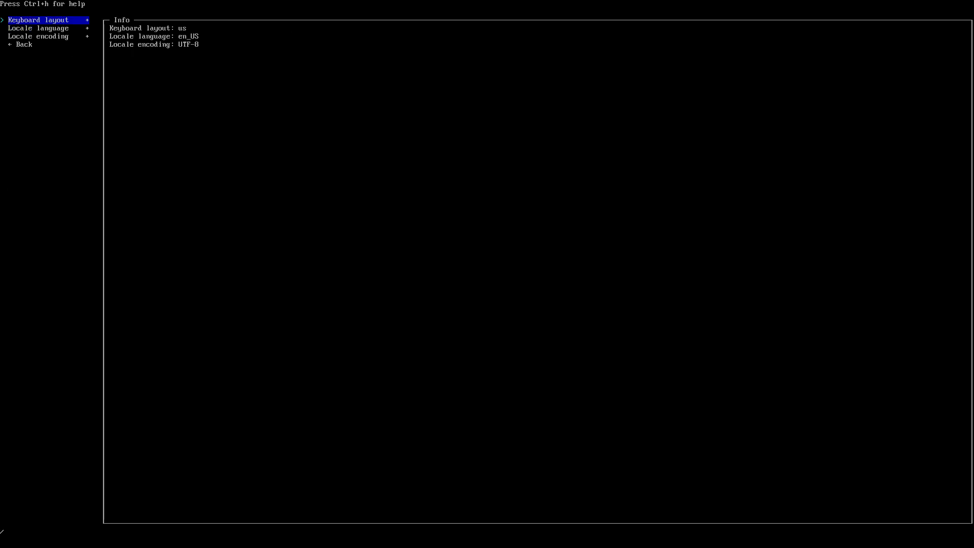
key("Return")
type("be")
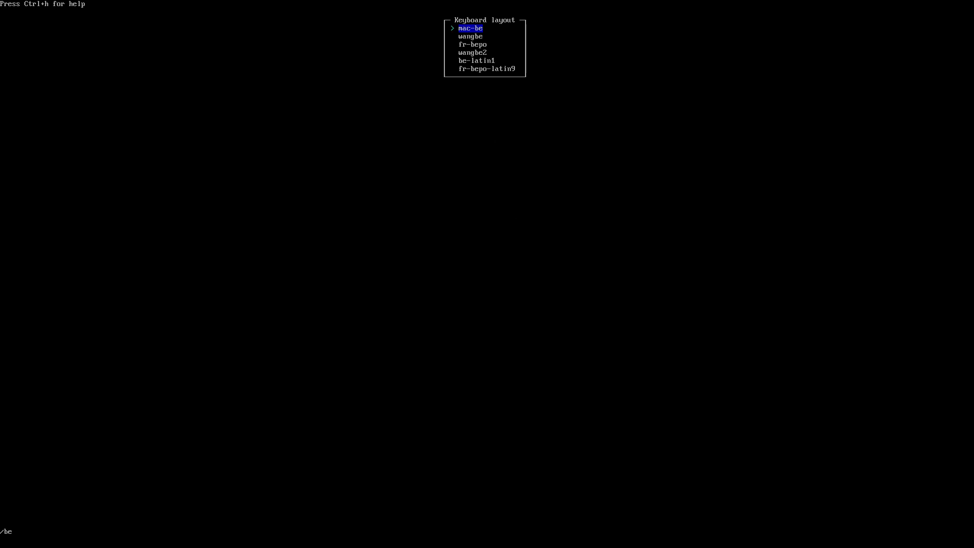
key("Down")
key("Down")
key("Down")
key("Return")
key("Down")
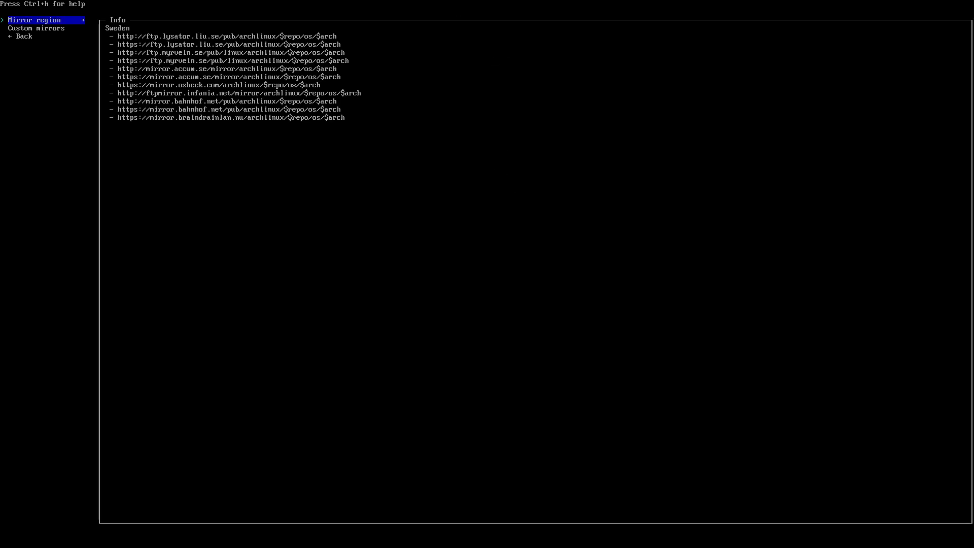
Choose Sweden as the mirror region and return to the main menu.
key("Escape")
key("Down")
key("Down")
key("Return")
key("Down")
key("Up")
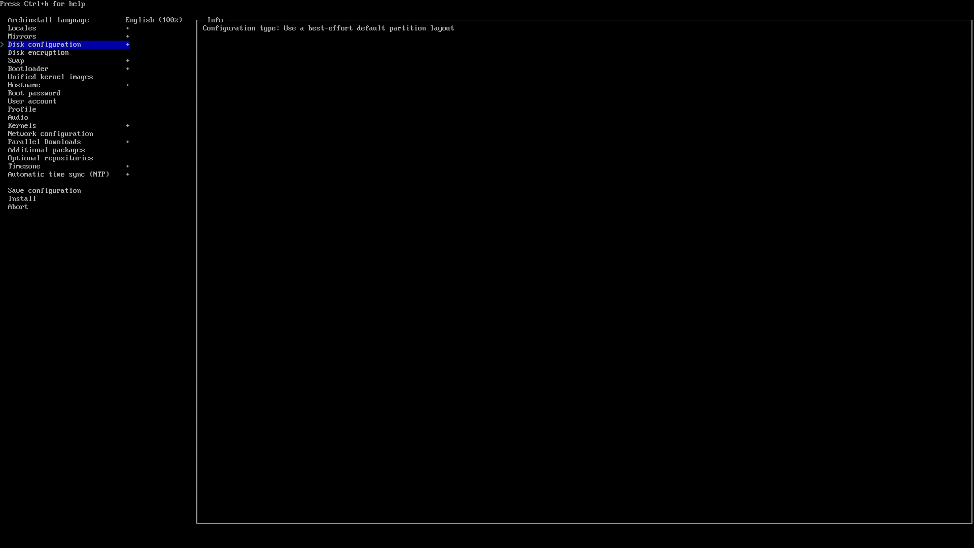
Keep the default partition layout and turn off swap on zram.
key("Down")
key("Down")
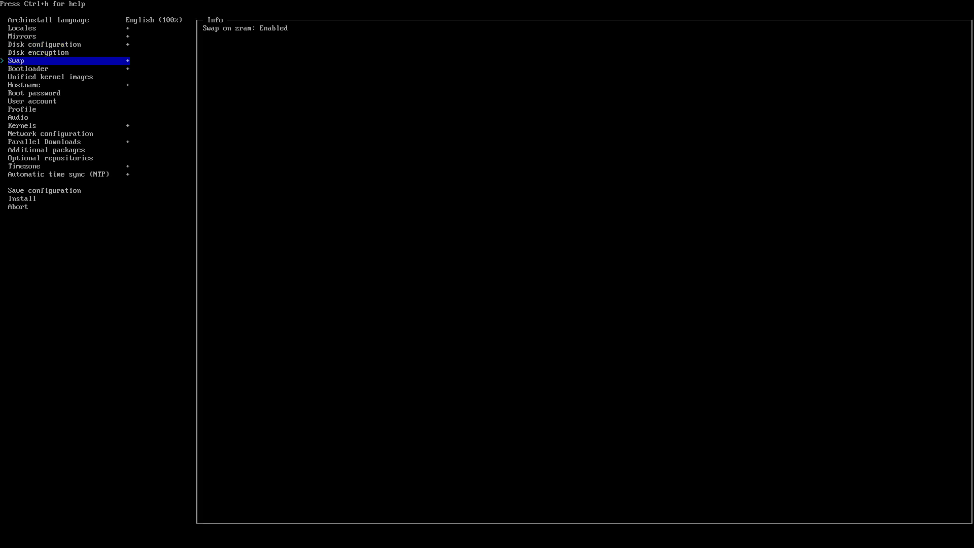
key("Return")
key("Return")
key("Down")
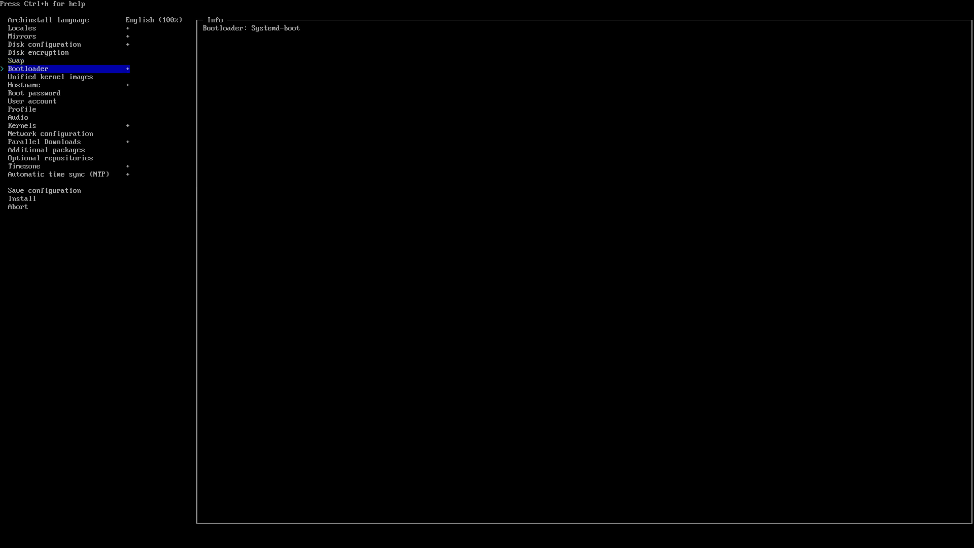
key("Down")
key("Down")
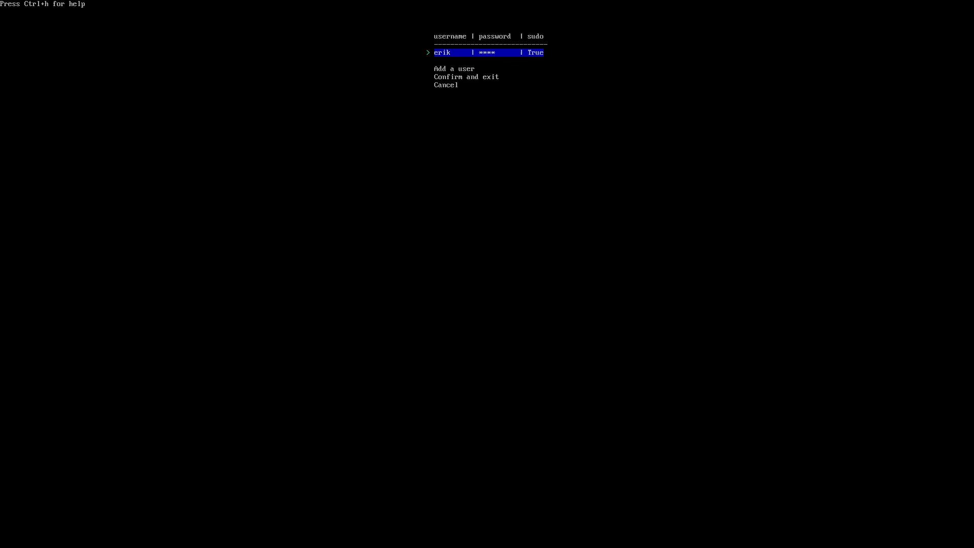
Confirm the sudo user account and enter the Profile settings.
key("Down")
key("Down")
key("Return")
key("Down")
key("Return")
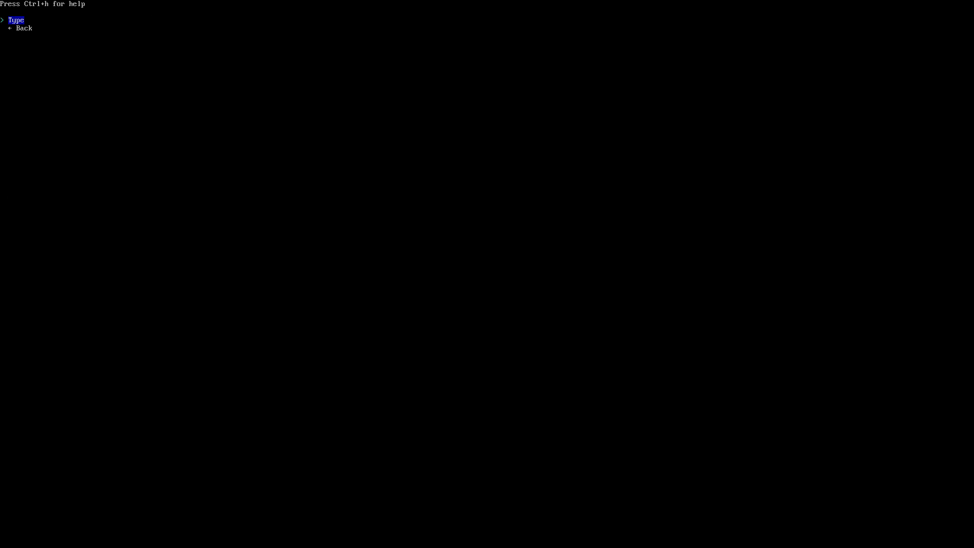
key("Return")
key("Return")
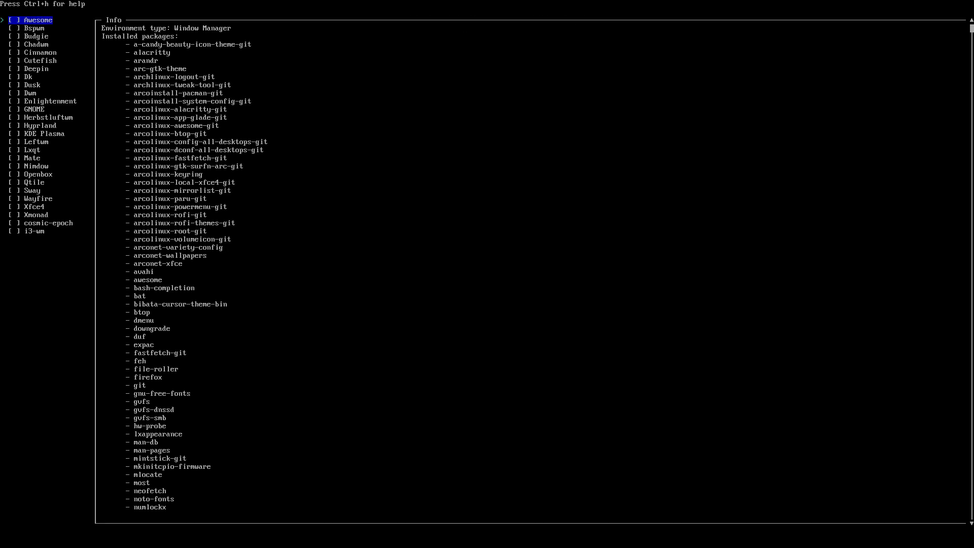
Preview the Bspwm, Budgie, Chadwm, Cinnamon, Cutefish and Deepin package lists, then choose Dk.
key("Down")
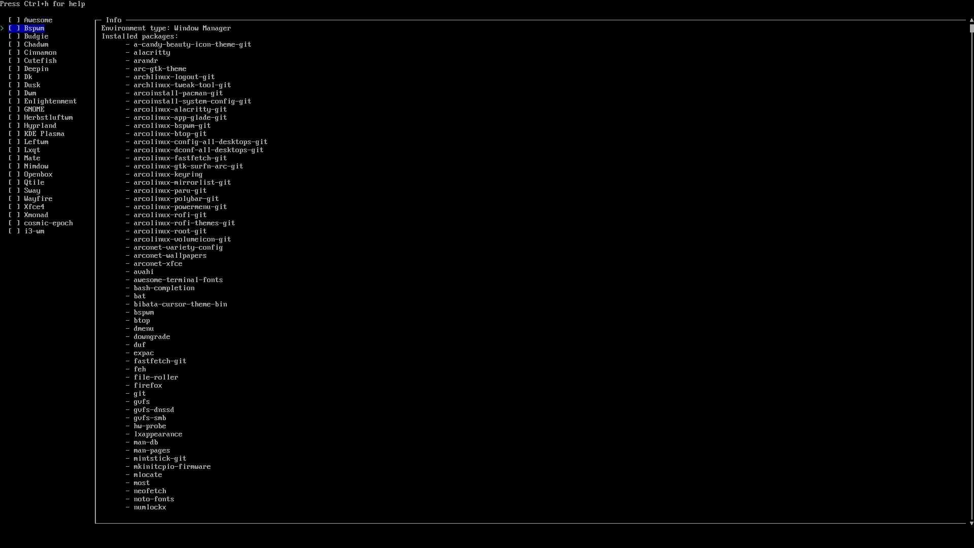
key("Down")
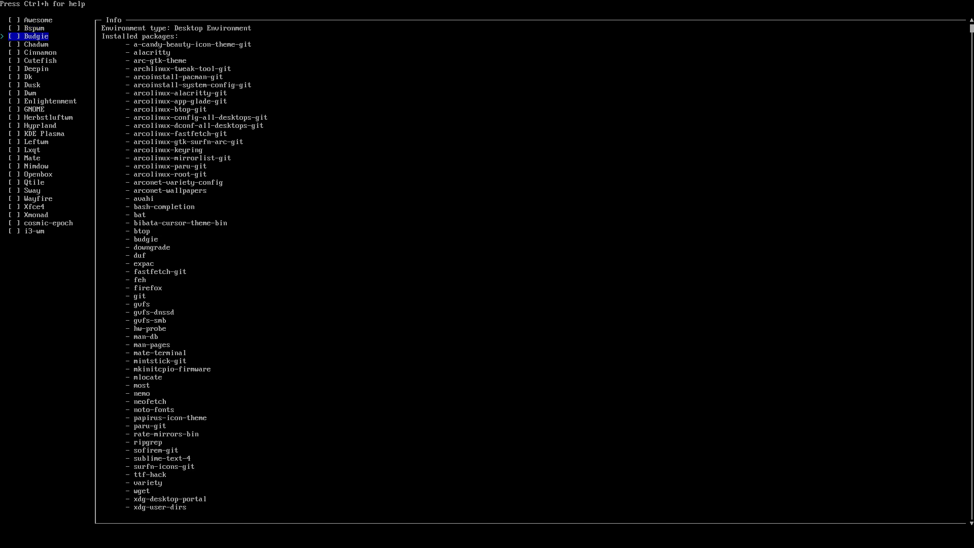
key("Down")
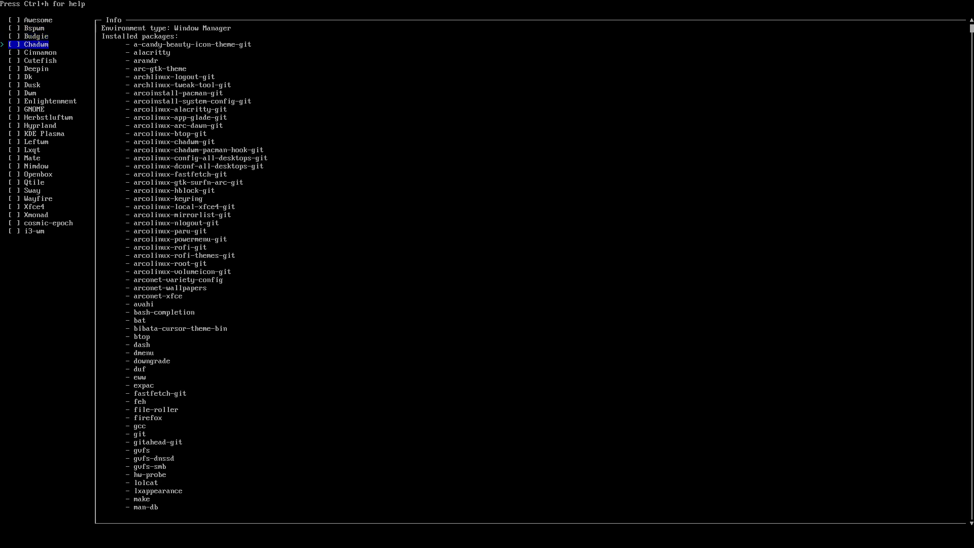
key("Down")
key("Down")
key("Down")
key("Down")
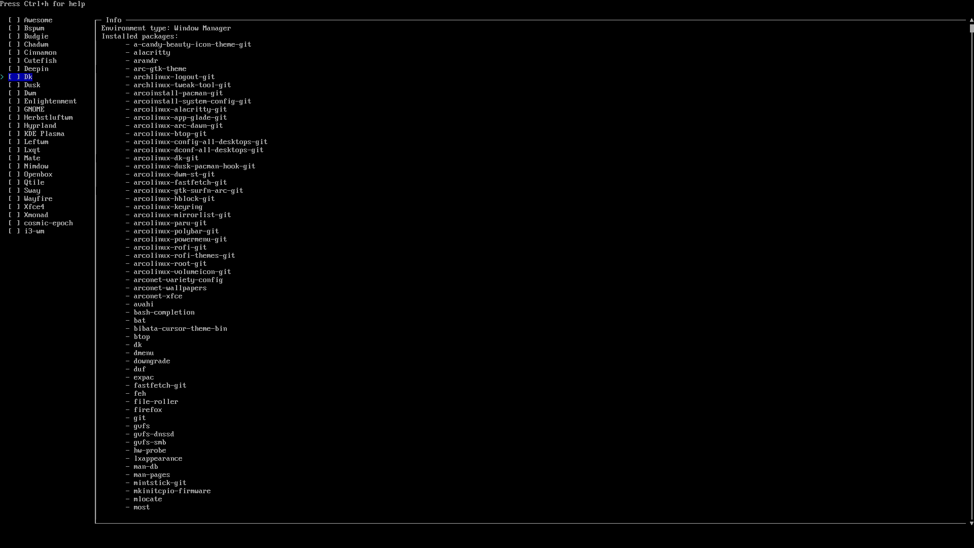
key("Up")
key("Up")
key("Up")
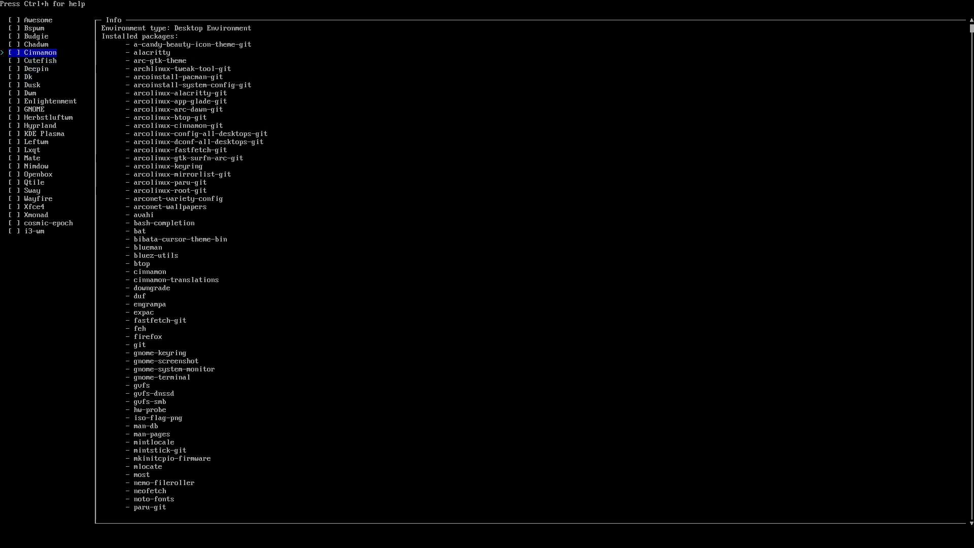
key("Down")
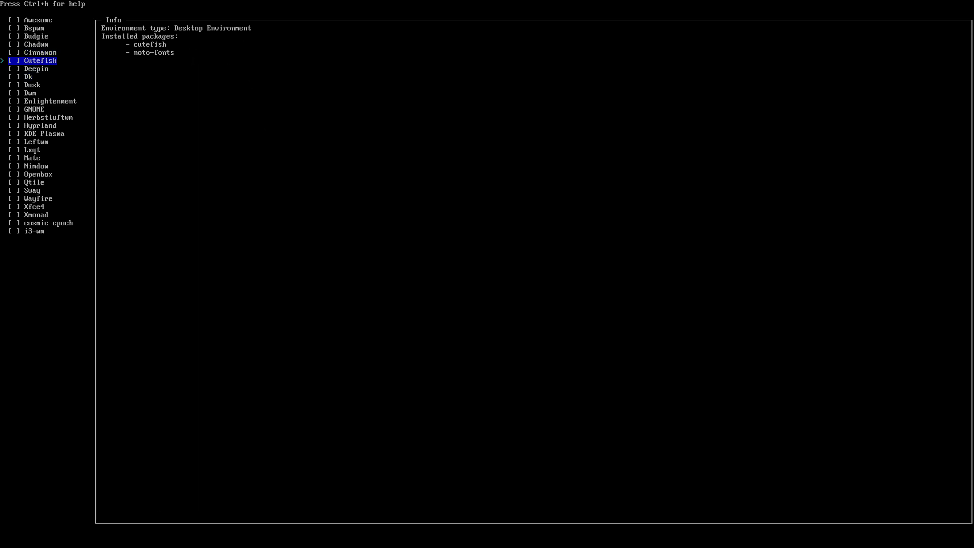
key("Down")
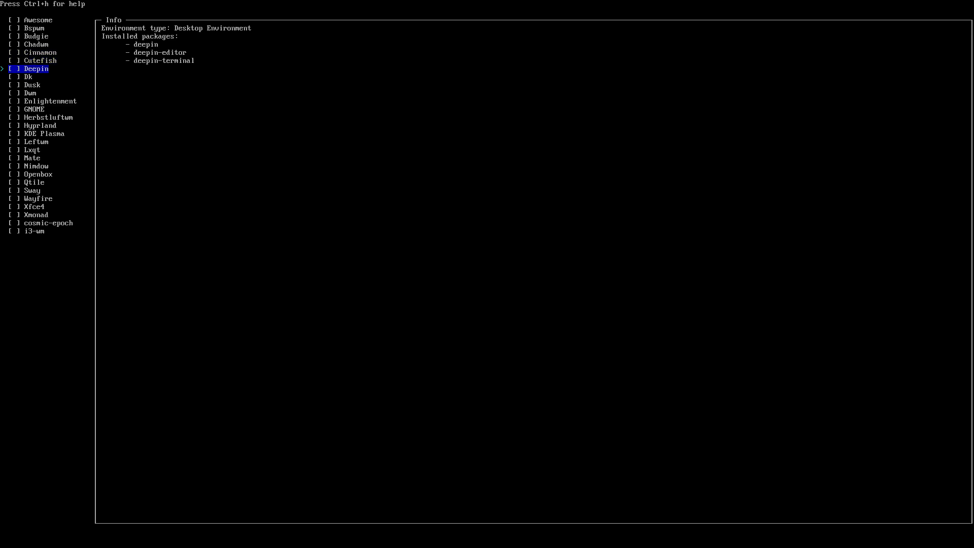
key("Down")
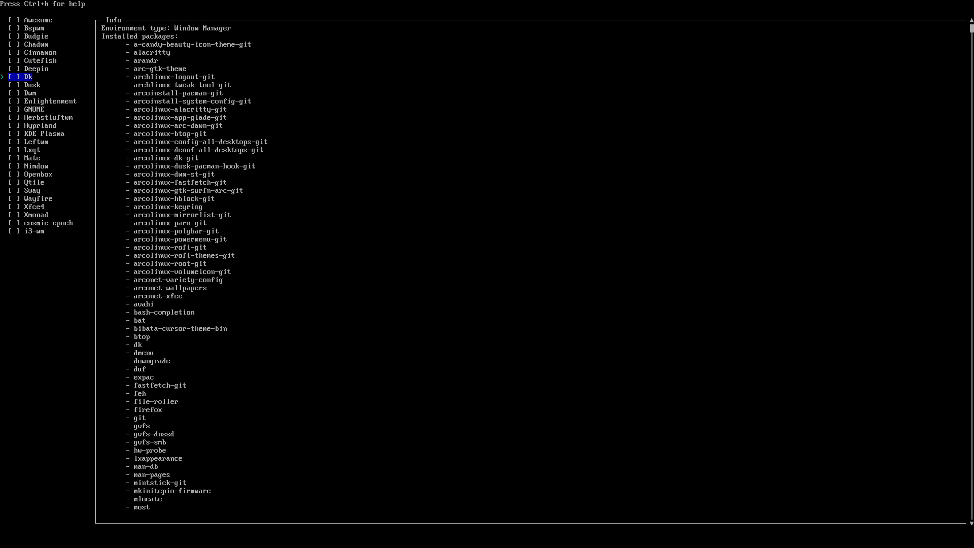
key("Return")
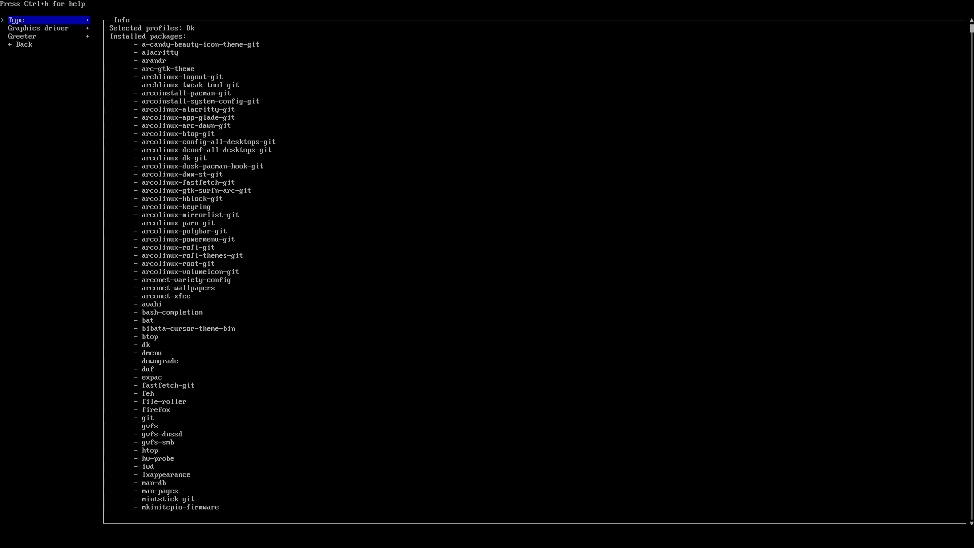
Pick the VMware / VirtualBox open-source graphics driver and return to the main menu.
key("Down")
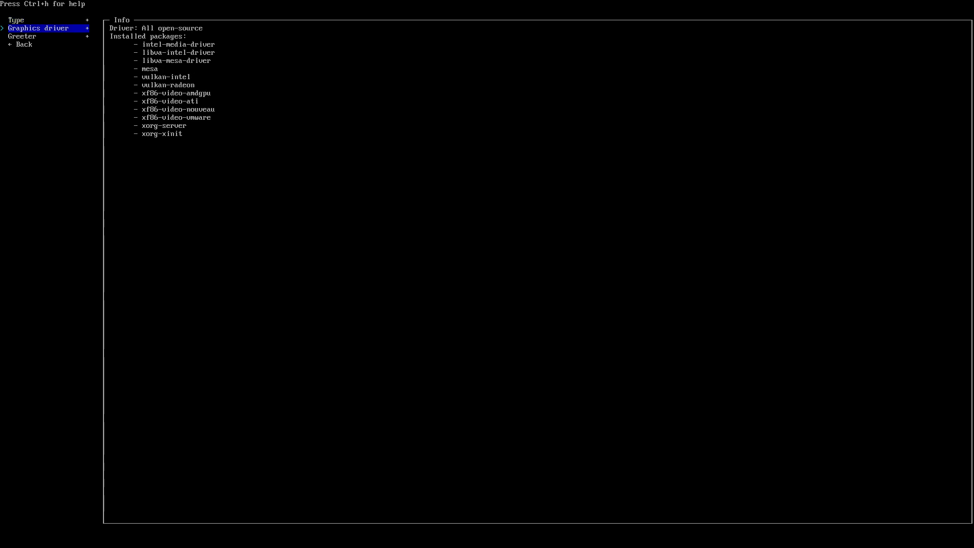
key("Return")
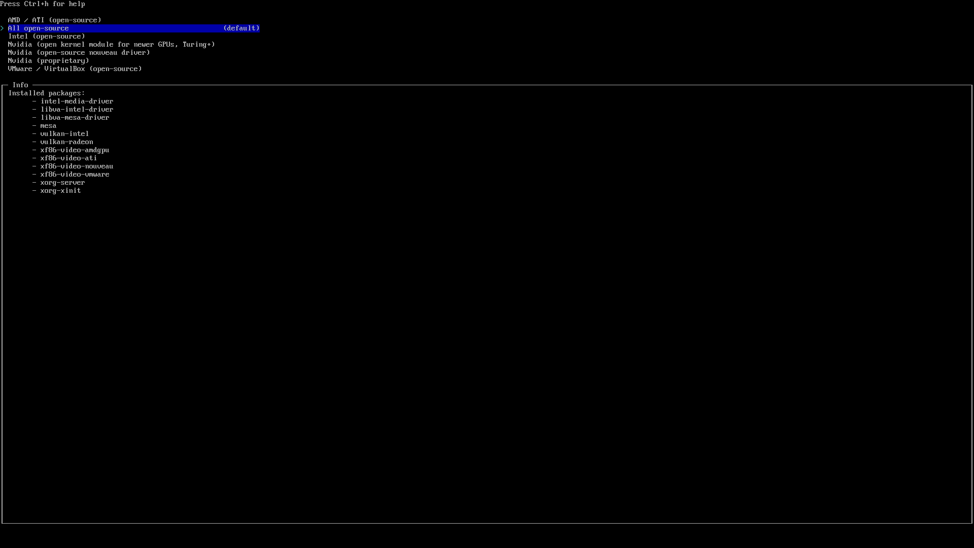
key("Down")
key("Down")
key("Down")
key("Down")
key("Down")
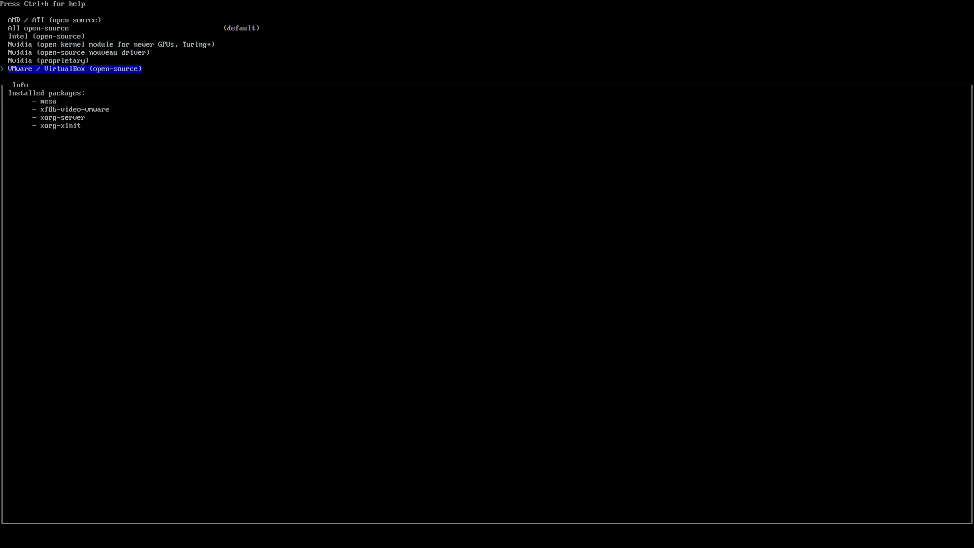
key("Return")
key("Down")
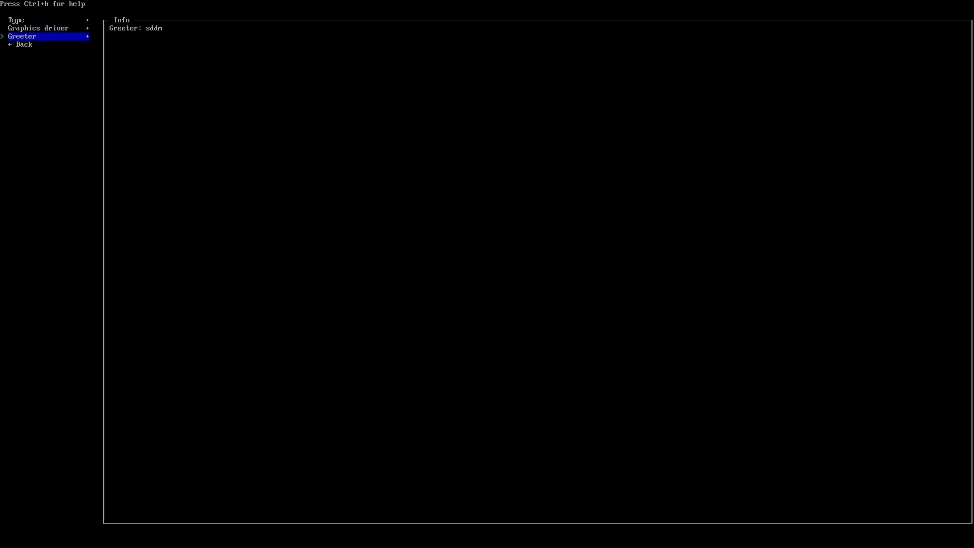
key("Down")
key("Return")
Set audio to pipewire and move to NetworkManager in network configuration.
key("Down")
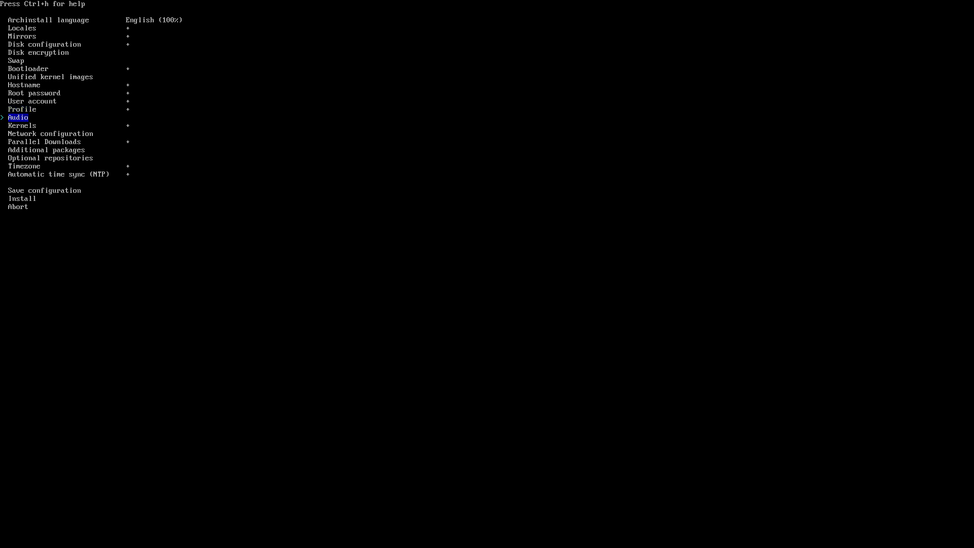
key("Return")
key("Down")
key("Return")
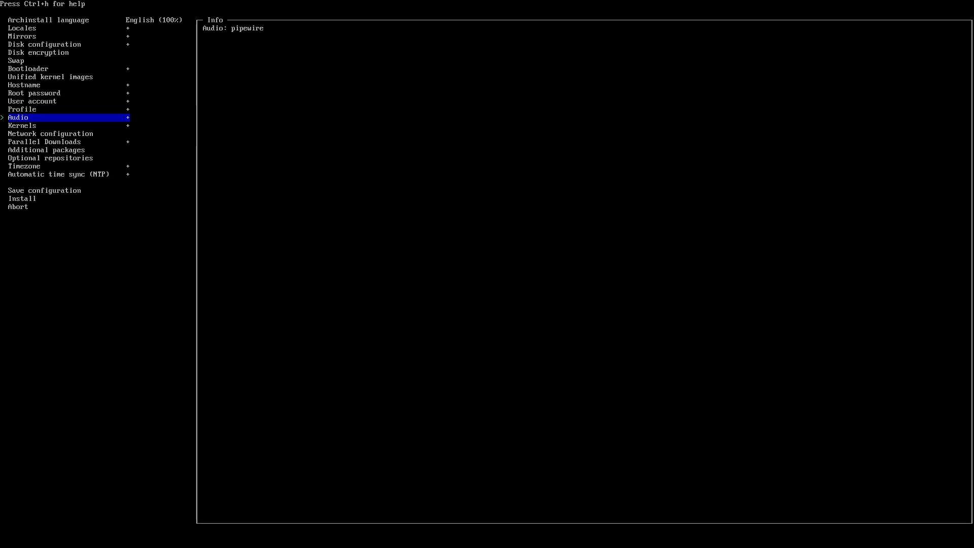
key("Down")
key("Down")
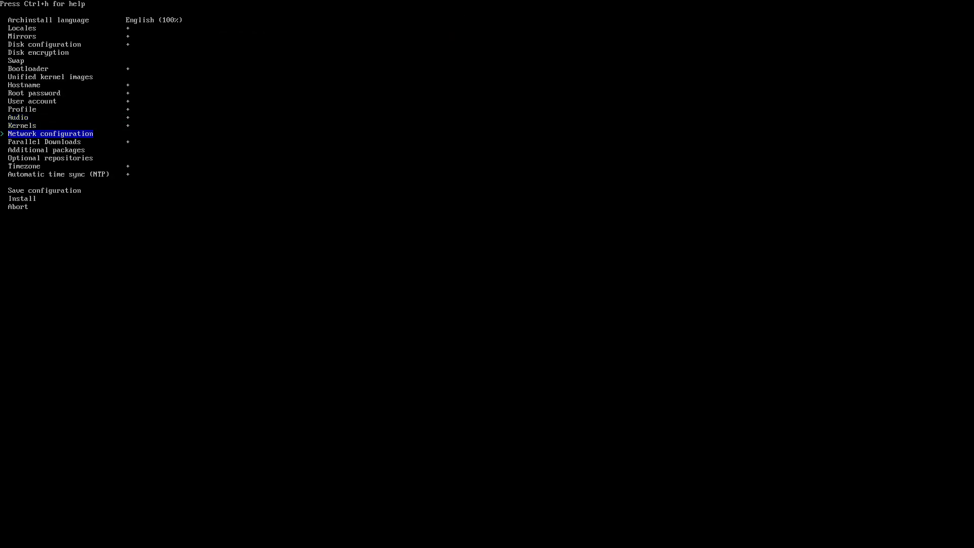
key("Return")
key("Down")
key("Down")
Confirm NetworkManager, allow 30 parallel downloads, start the install and leave VM fullscreen.
key("Return")
key("Down")
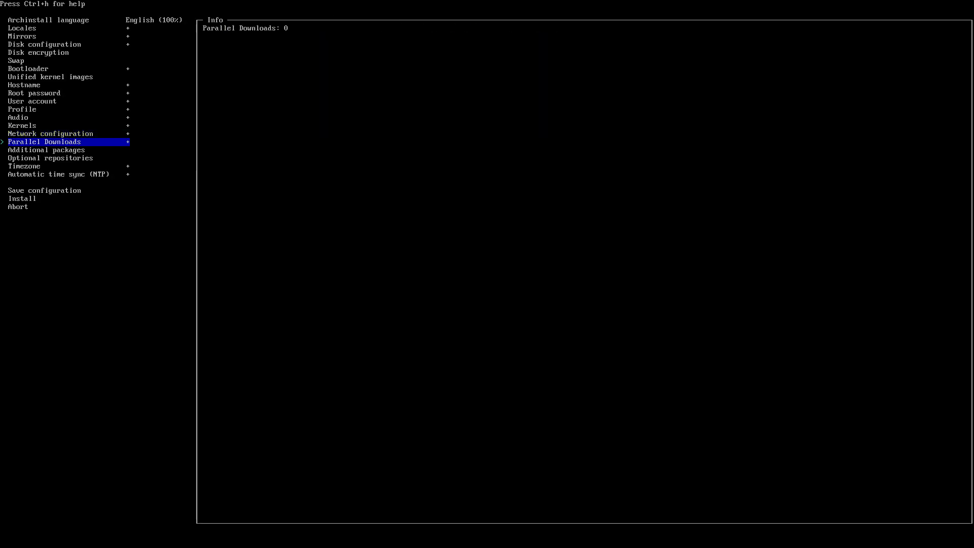
key("Return")
type("30")
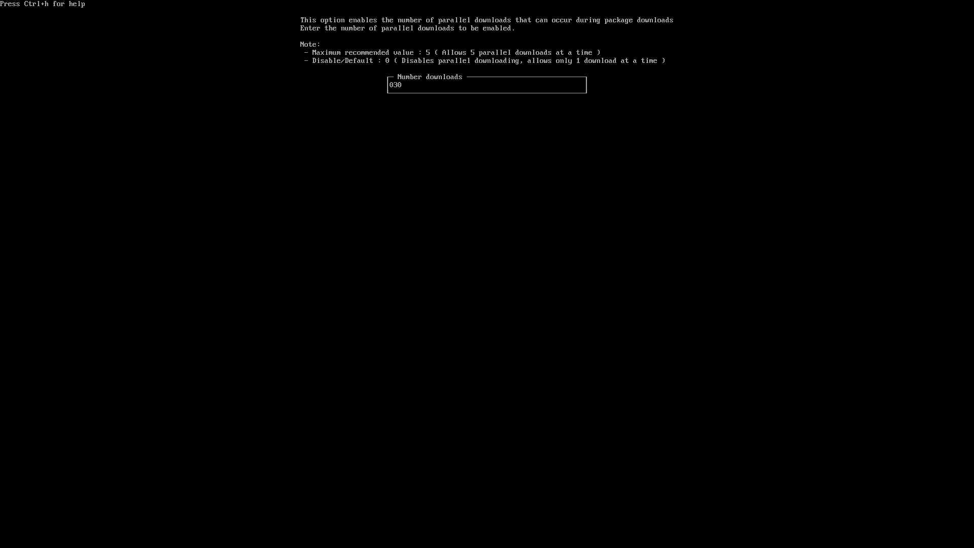
key("Return")
key("Down")
key("Down")
key("Down")
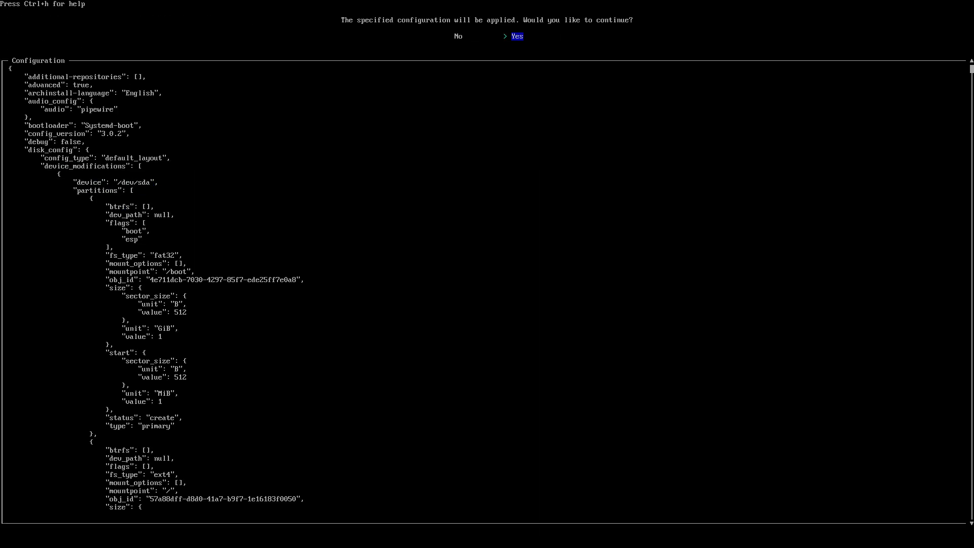
key("Return")
key("ctrl+f")
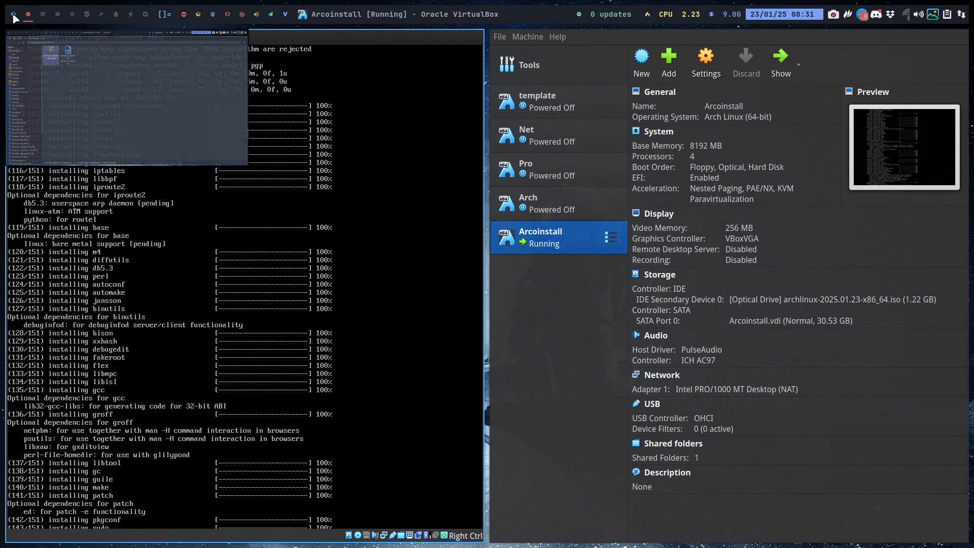
Leave the installation view and bring up the Arcoinstall article in the Brave workspace.
left_click(45, 15)
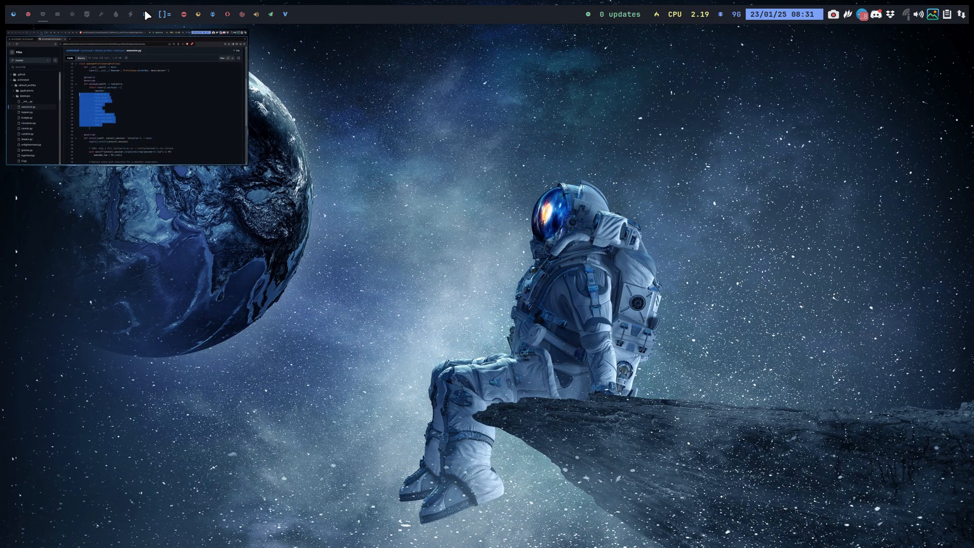
left_click(145, 14)
left_click(103, 40)
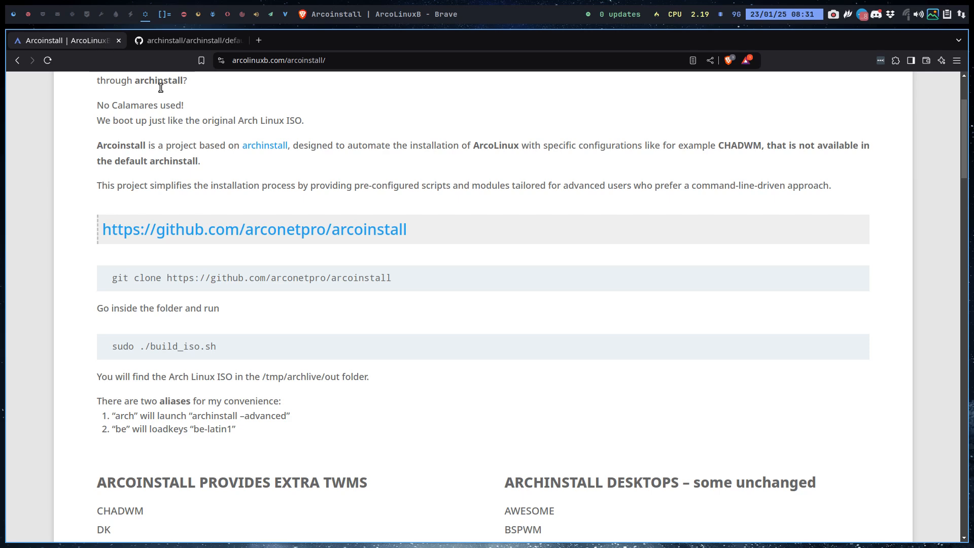
scroll(201, 206, "up", 2)
scroll(201, 206, "up", 1)
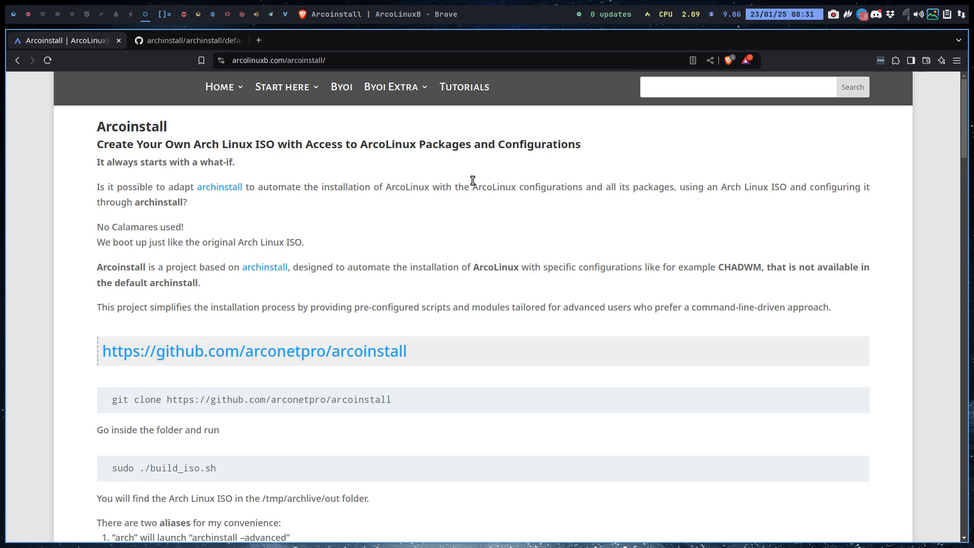
Read the ArcoLinux configurations and No Calamares lines, then open the archinstall link in a new tab.
left_click_drag(473, 186, 567, 187)
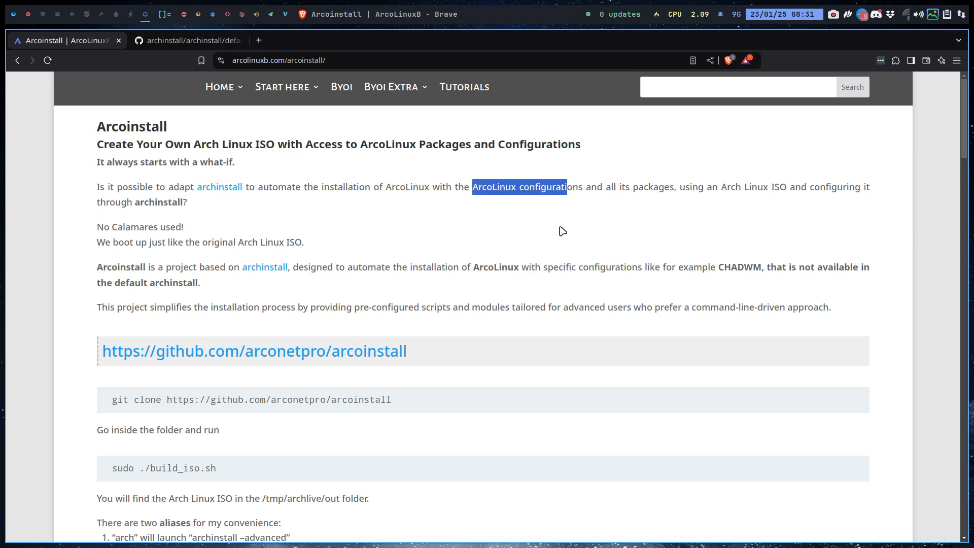
left_click_drag(161, 227, 179, 226)
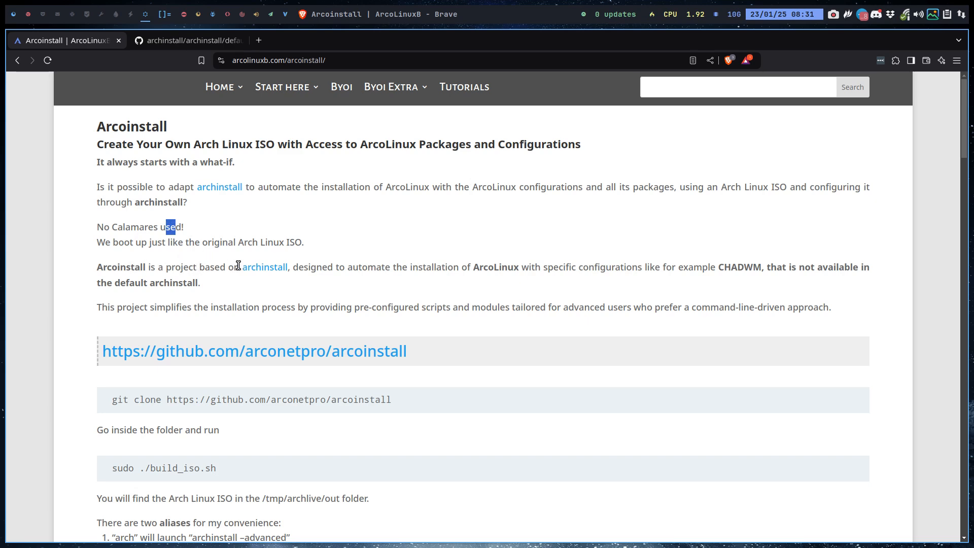
middle_click(259, 267)
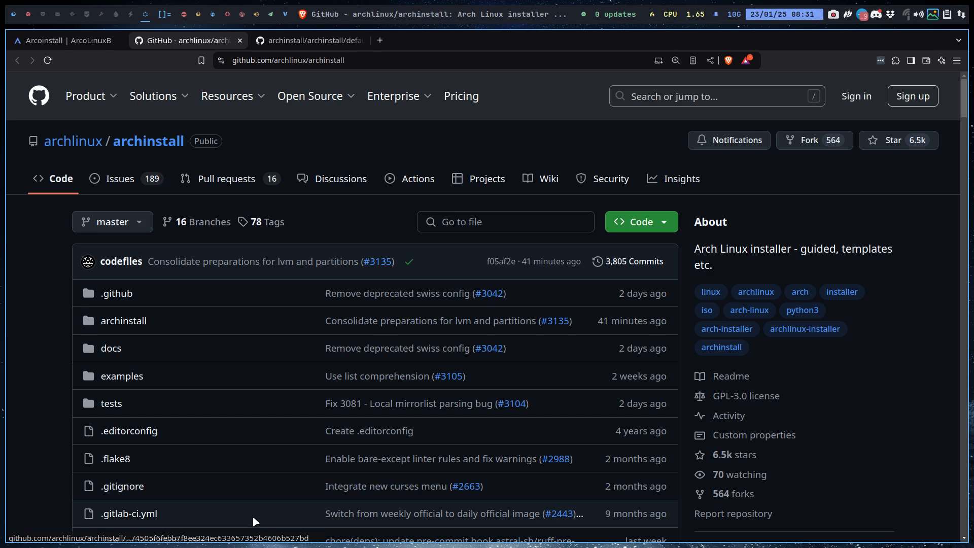
scroll(735, 385, "down", 4)
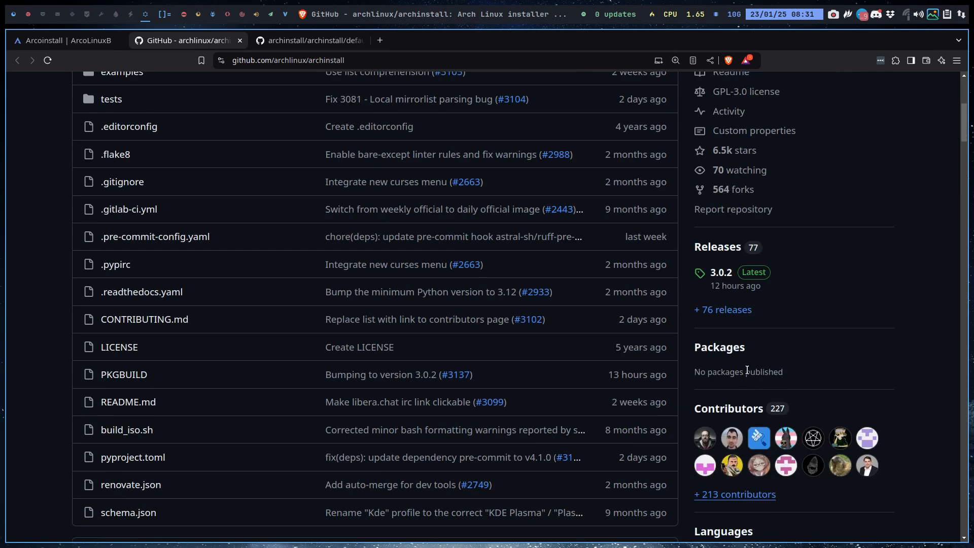
Open the archinstall 3.0.2 release notes on GitHub and read through them.
left_click(723, 273)
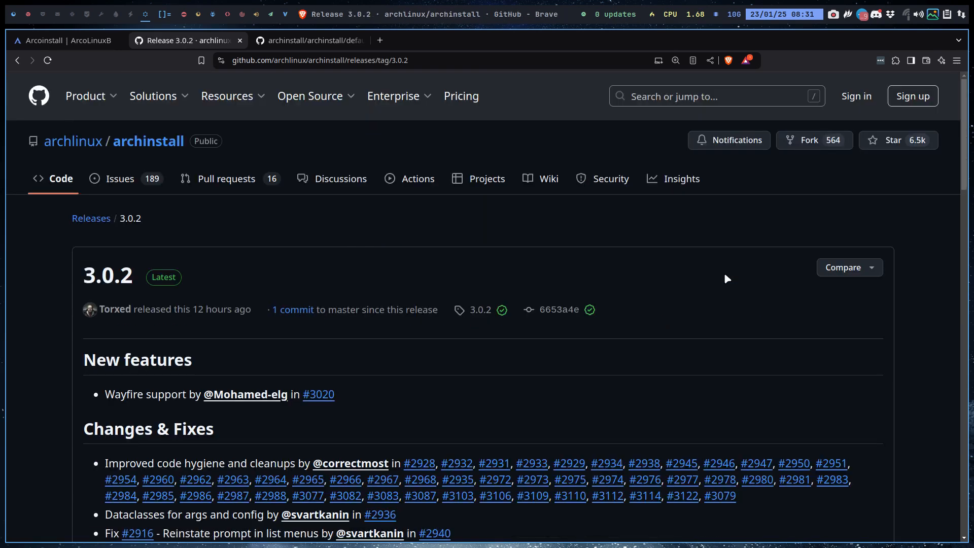
scroll(724, 272, "down", 2)
scroll(723, 272, "down", 2)
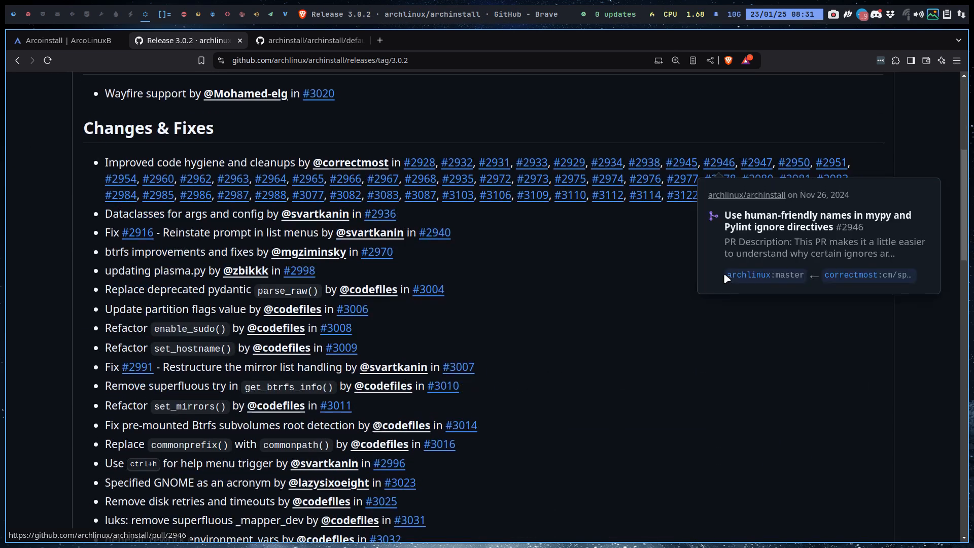
scroll(724, 272, "up", 4)
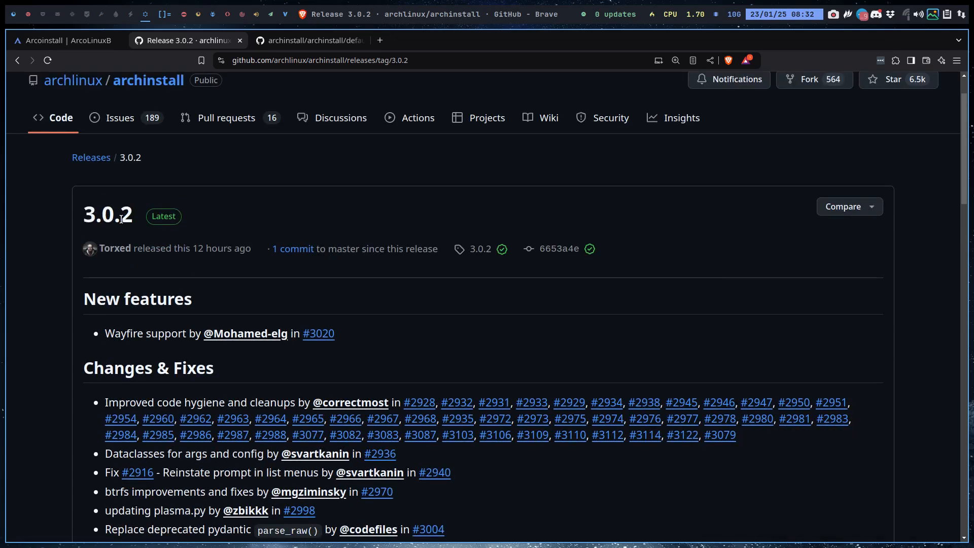
scroll(358, 534, "down", 1)
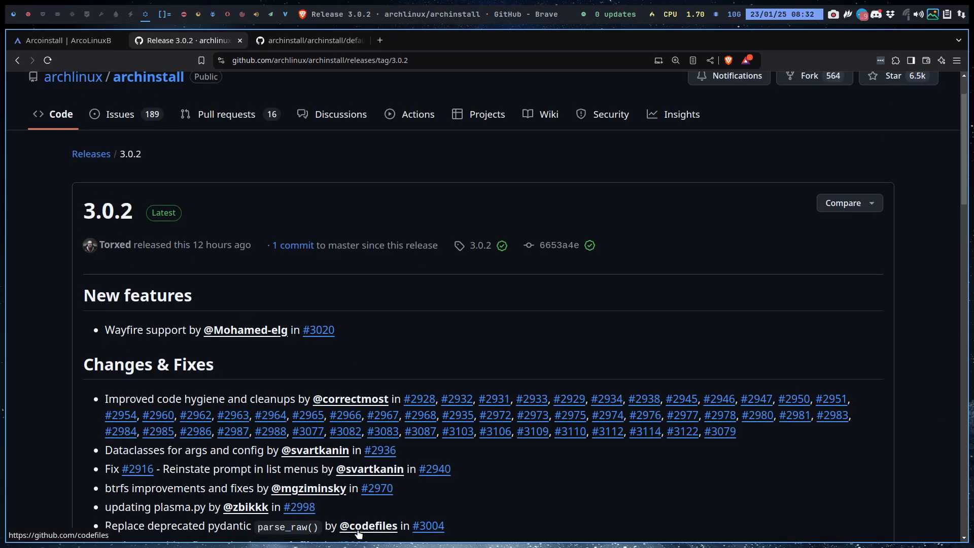
scroll(359, 534, "down", 5)
scroll(358, 534, "down", 3)
scroll(358, 534, "down", 2)
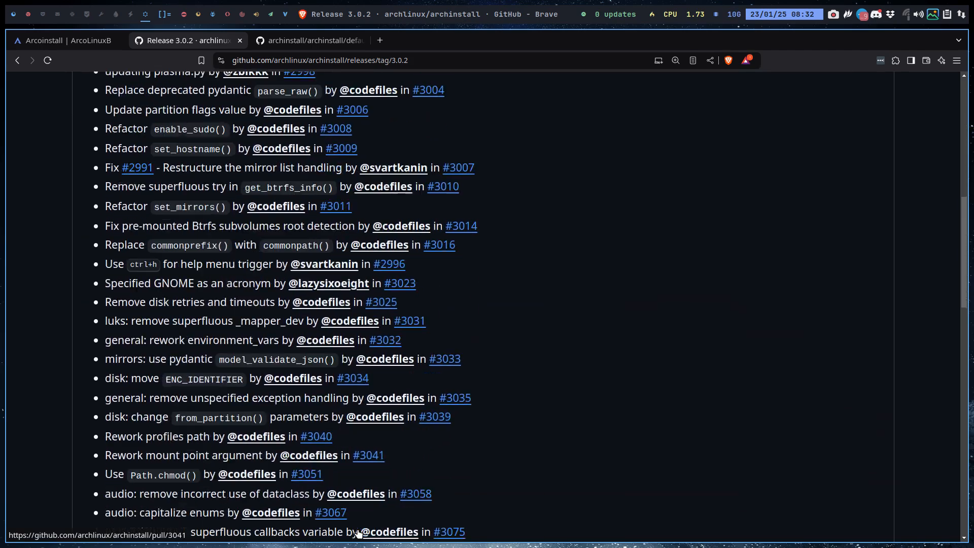
scroll(358, 535, "down", 4)
scroll(359, 534, "down", 2)
scroll(358, 534, "down", 2)
scroll(358, 534, "down", 3)
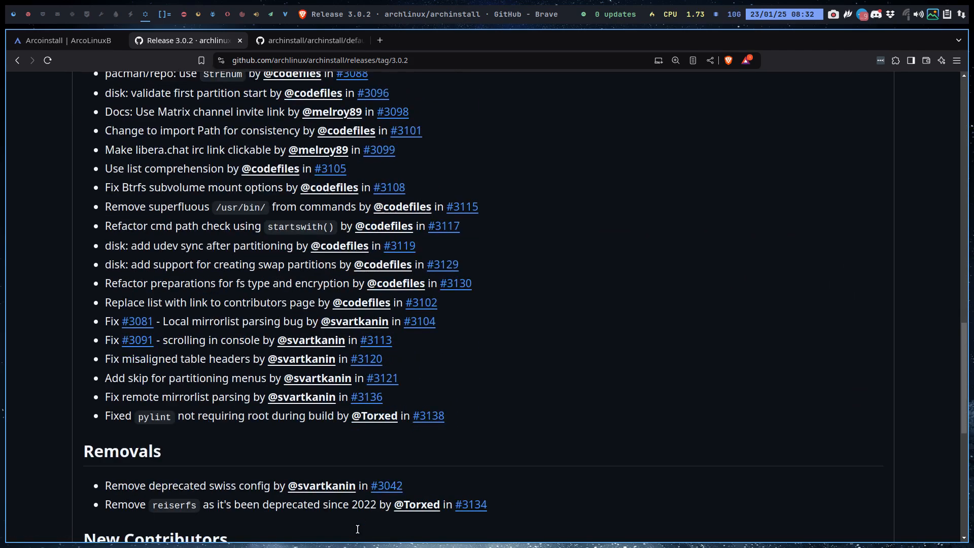
scroll(357, 529, "down", 1)
scroll(359, 534, "down", 3)
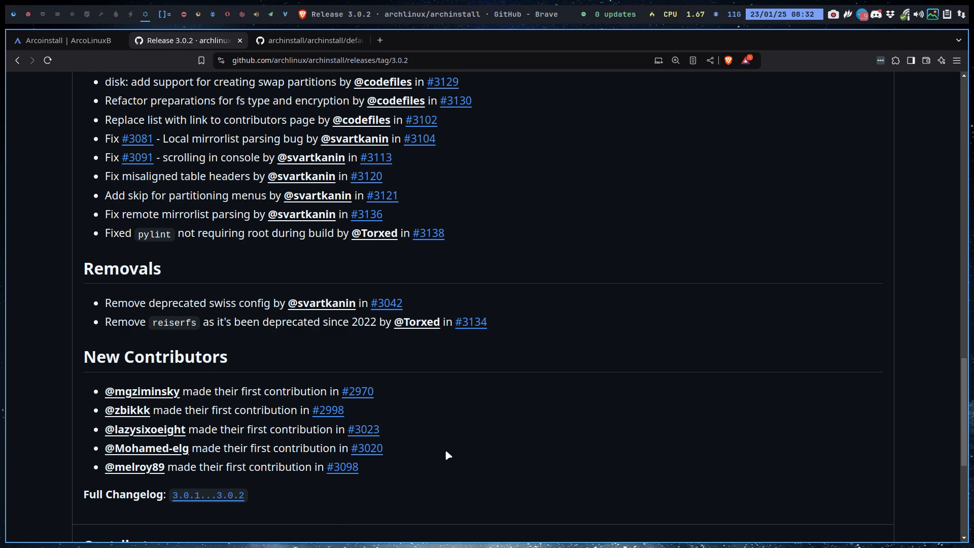
scroll(444, 448, "up", 3)
scroll(446, 449, "up", 2)
scroll(446, 448, "up", 4)
scroll(445, 449, "up", 4)
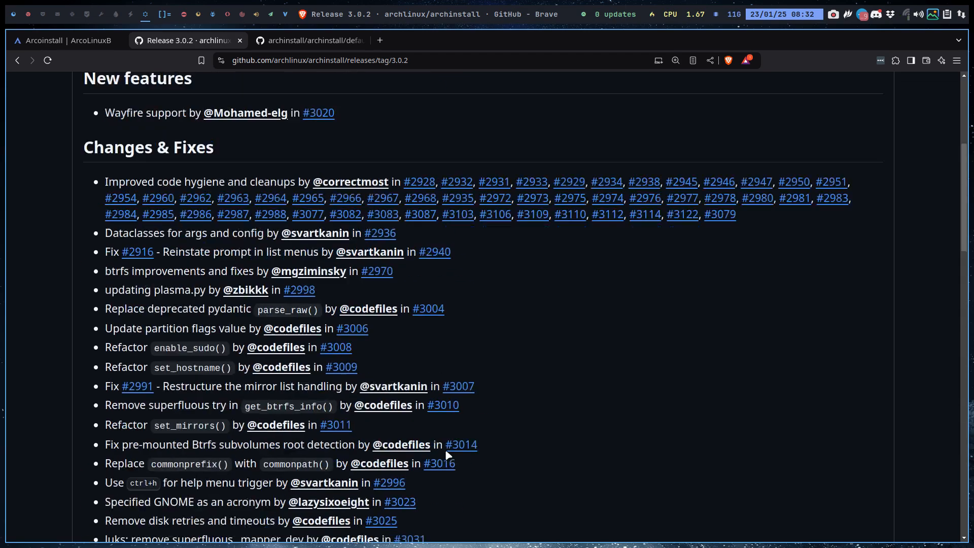
scroll(446, 449, "up", 3)
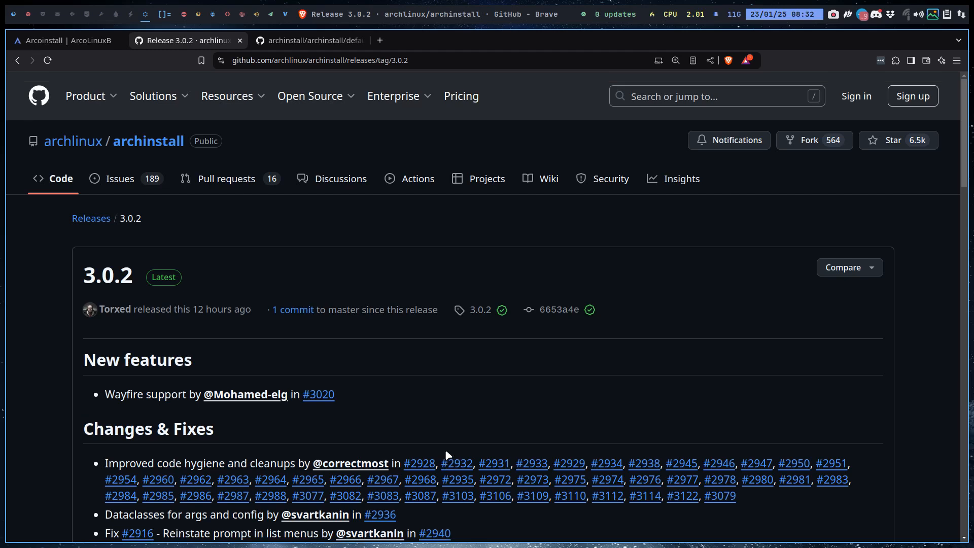
From the Arcoinstall article, open arconetpro/arcoinstall and navigate archinstall > default_profiles > desktops > awesome.py.
left_click(64, 41)
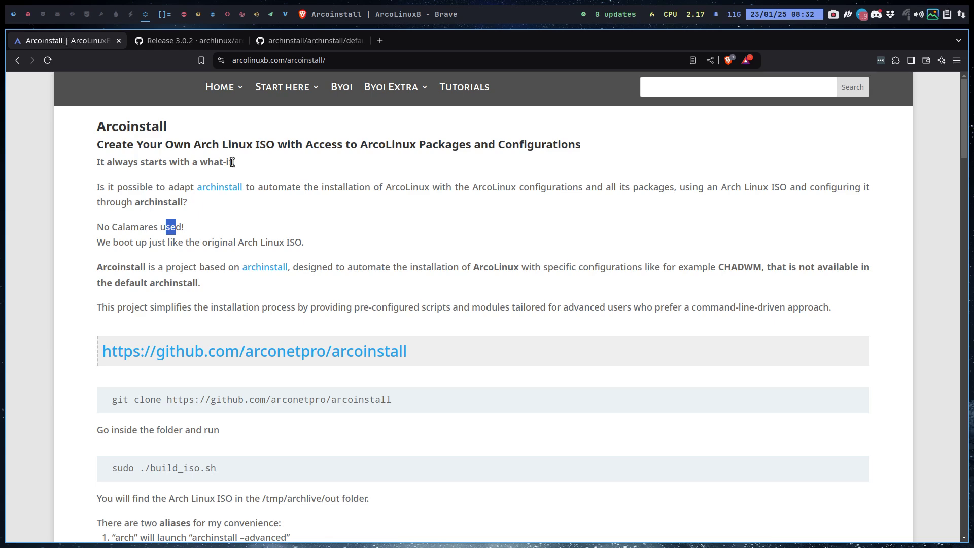
left_click(280, 356)
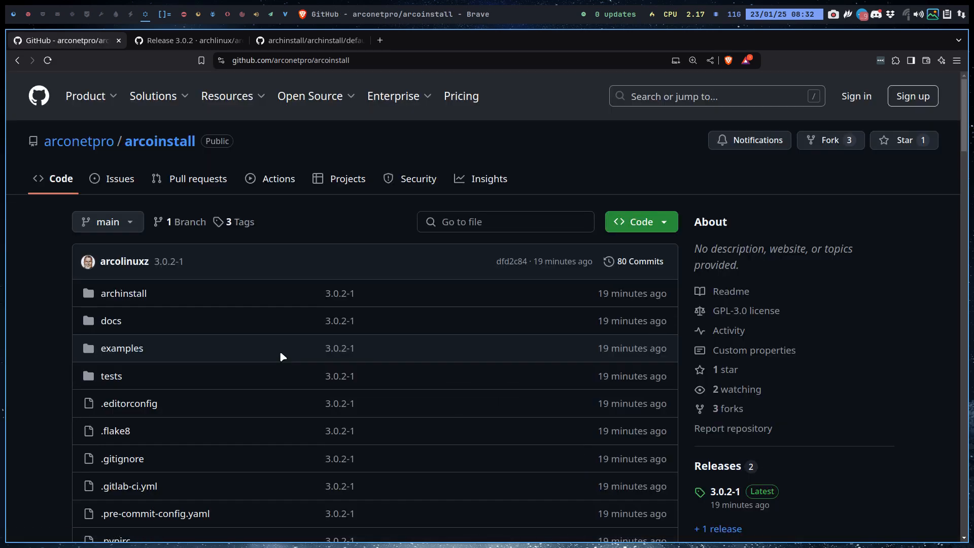
left_click(126, 294)
left_click(87, 328)
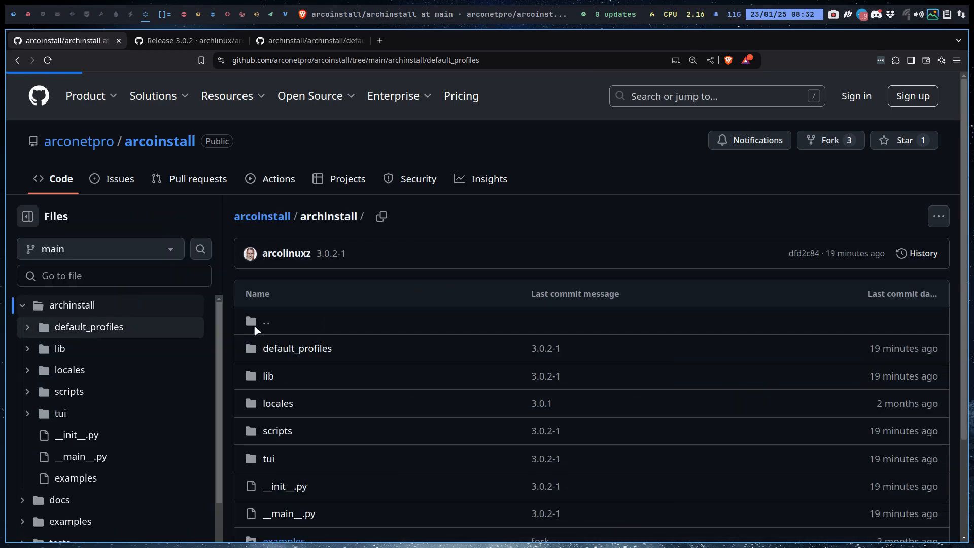
left_click(283, 376)
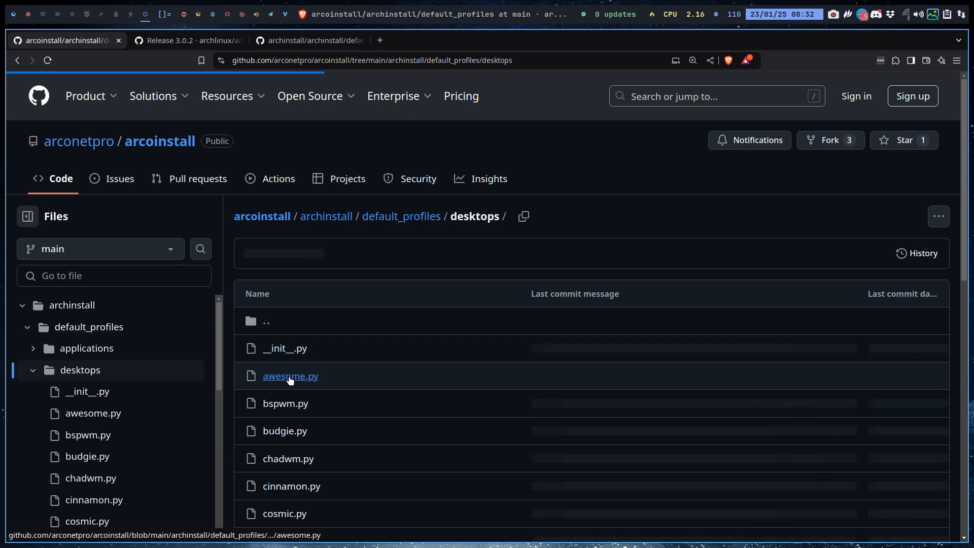
left_click(290, 378)
scroll(480, 440, "down", 5)
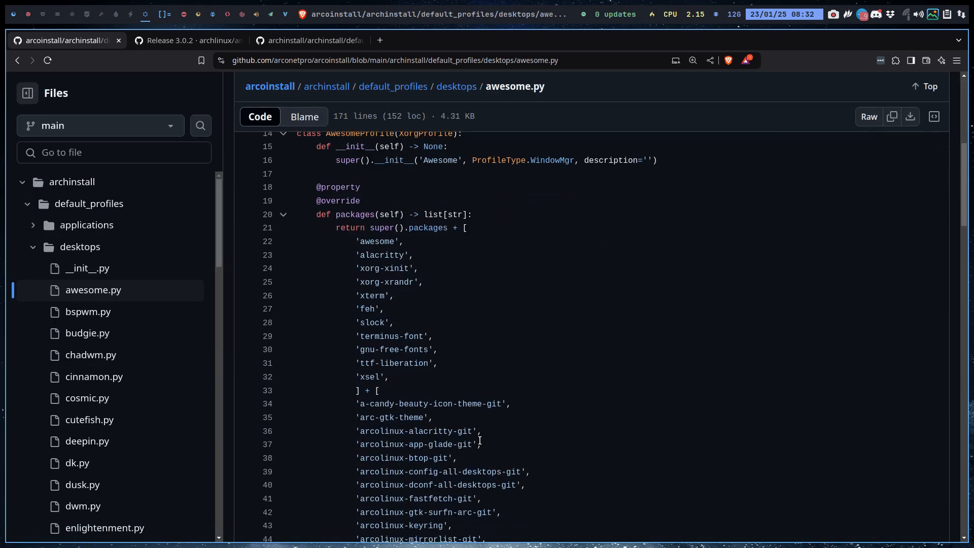
scroll(480, 440, "down", 2)
scroll(479, 440, "down", 4)
scroll(479, 439, "down", 4)
scroll(479, 440, "down", 3)
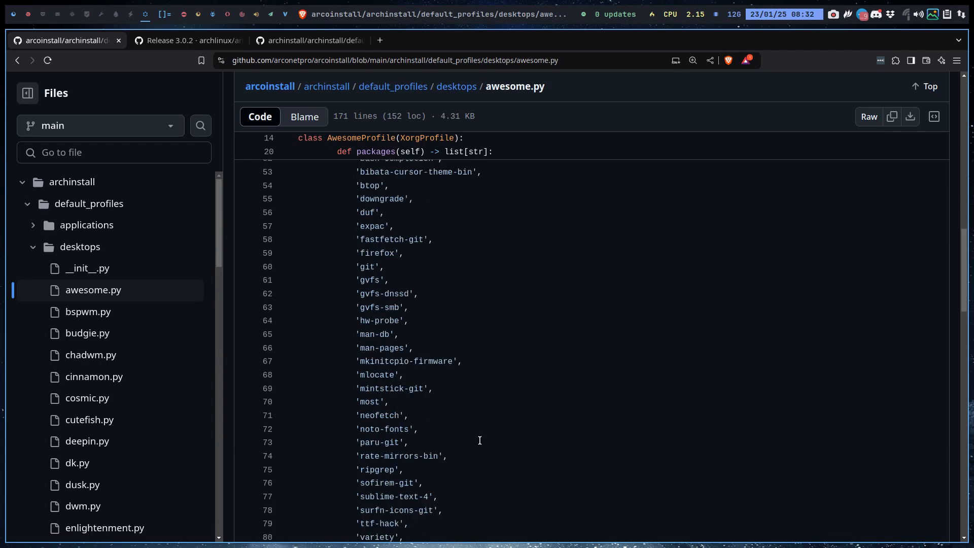
scroll(479, 440, "down", 2)
scroll(480, 440, "up", 6)
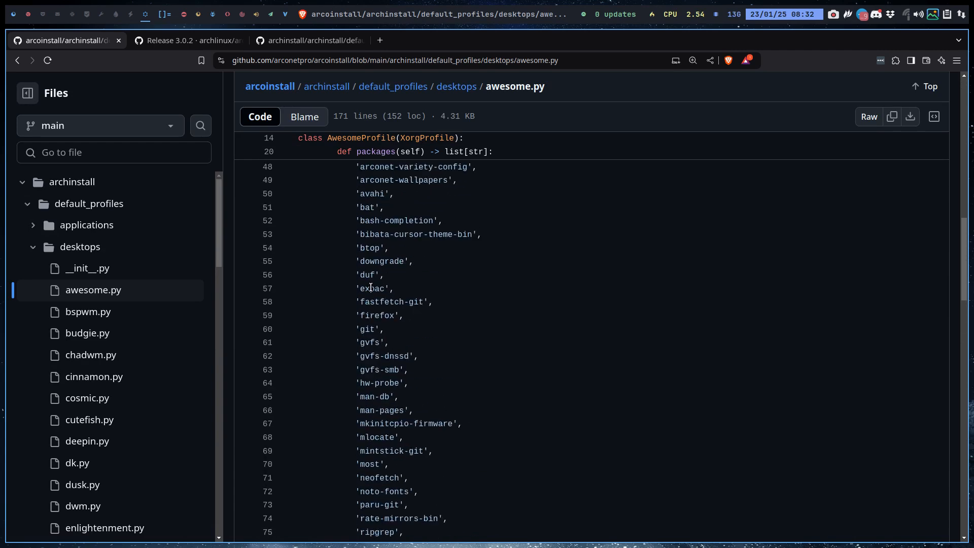
scroll(372, 426, "down", 6)
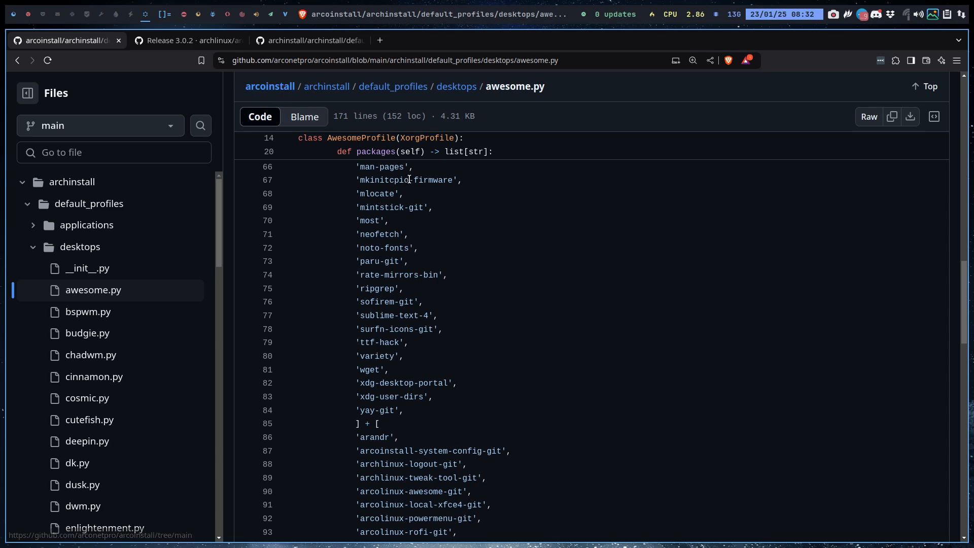
Go through awesome.py's package list, highlighting man-pages, most and the noto-fonts entries.
left_click_drag(414, 167, 336, 167)
left_click_drag(393, 221, 335, 220)
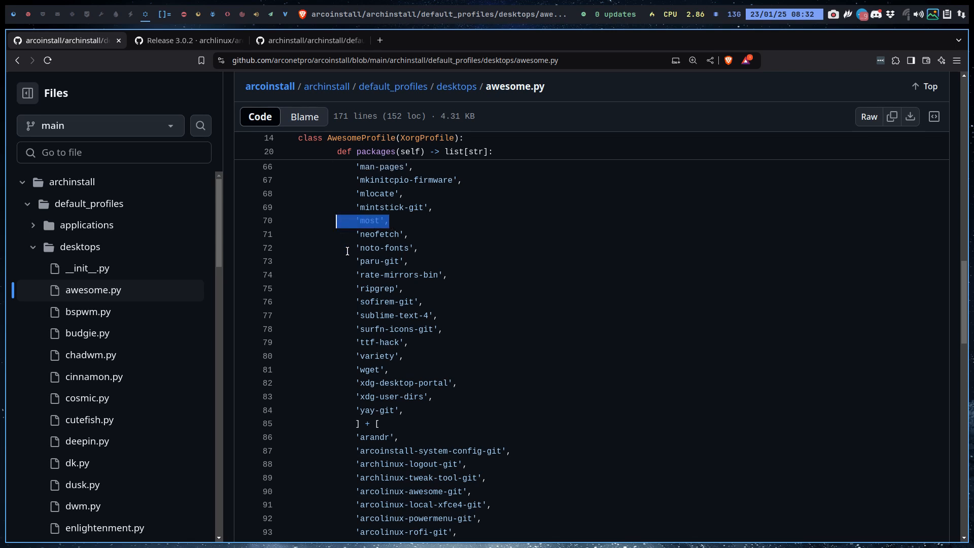
left_click_drag(419, 250, 298, 262)
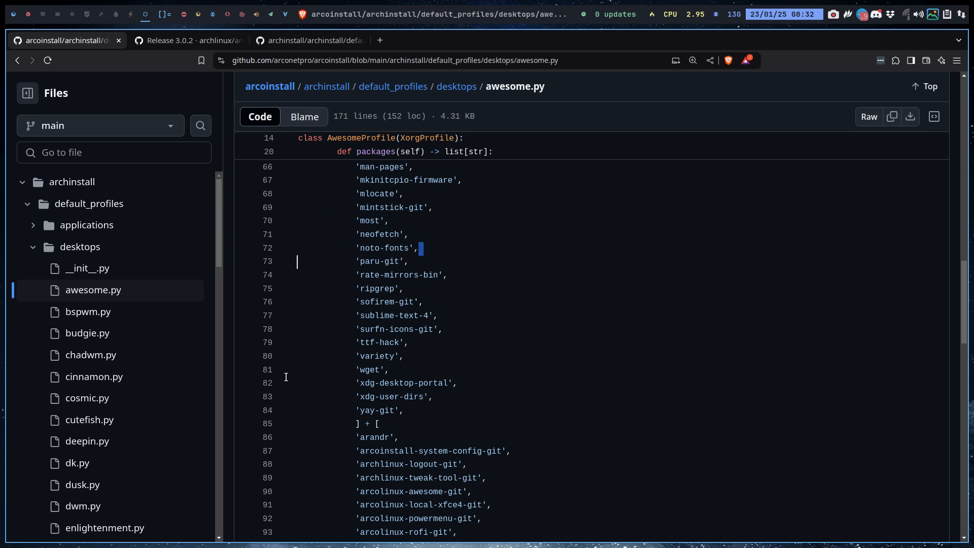
Go back through the repository folders to the arcolinuxb.com Arcoinstall article.
left_click(17, 61)
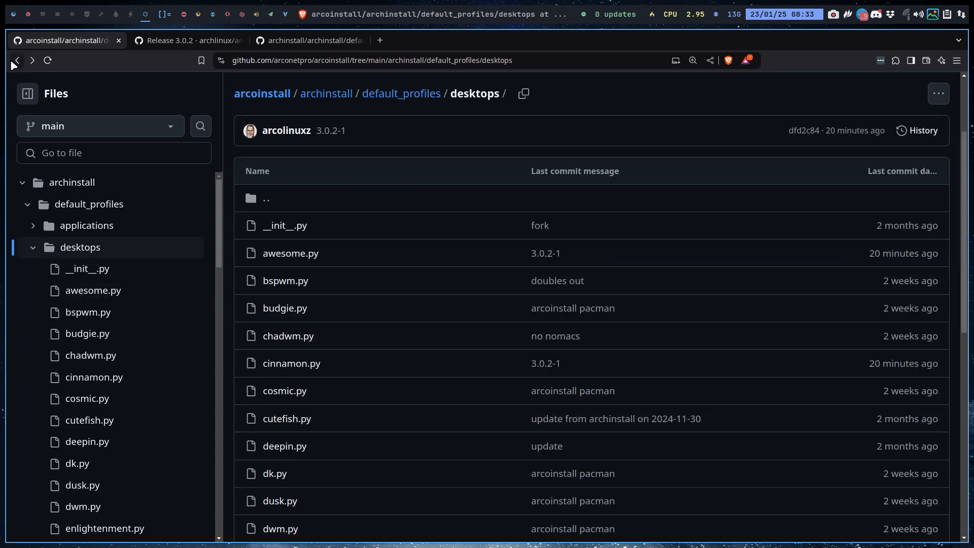
left_click(17, 61)
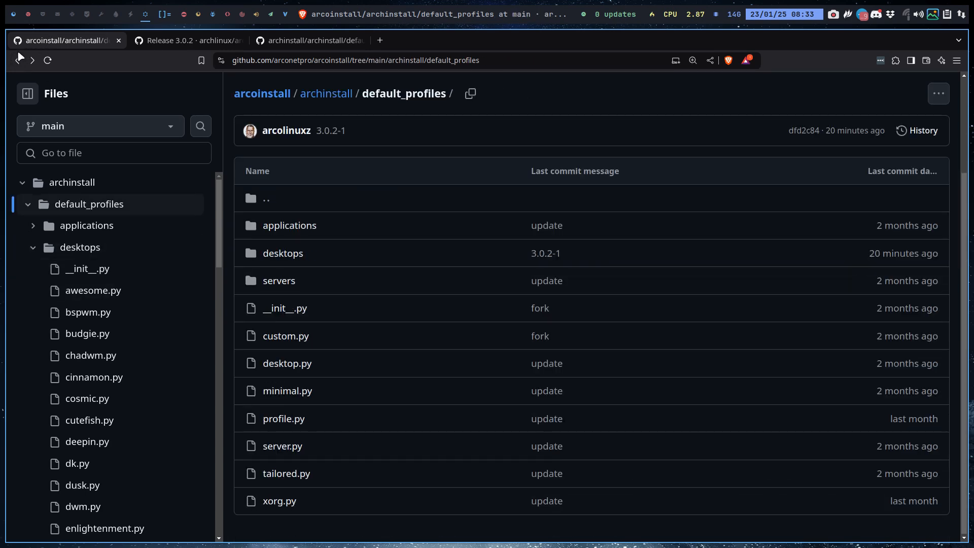
left_click(17, 60)
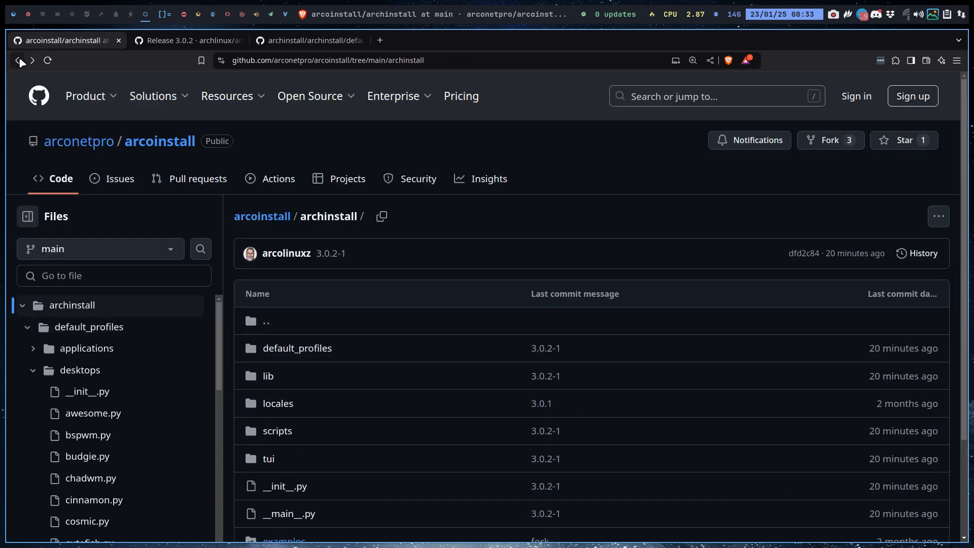
left_click(17, 60)
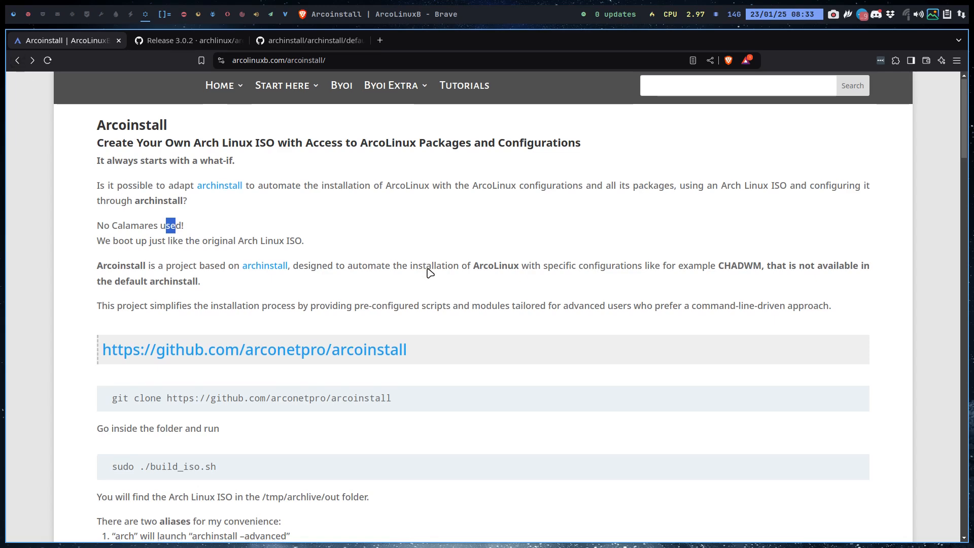
scroll(430, 272, "down", 3)
scroll(429, 273, "down", 2)
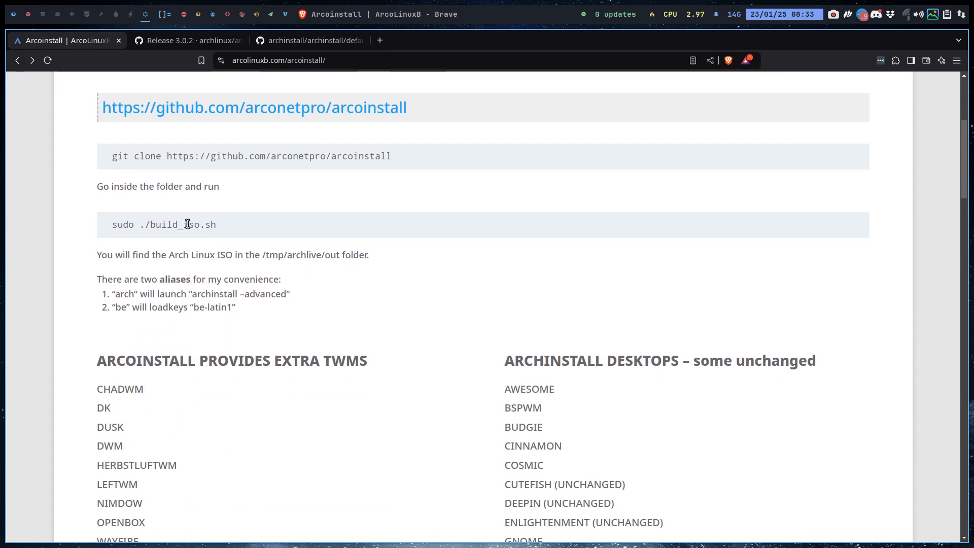
scroll(216, 359, "down", 2)
scroll(215, 358, "down", 1)
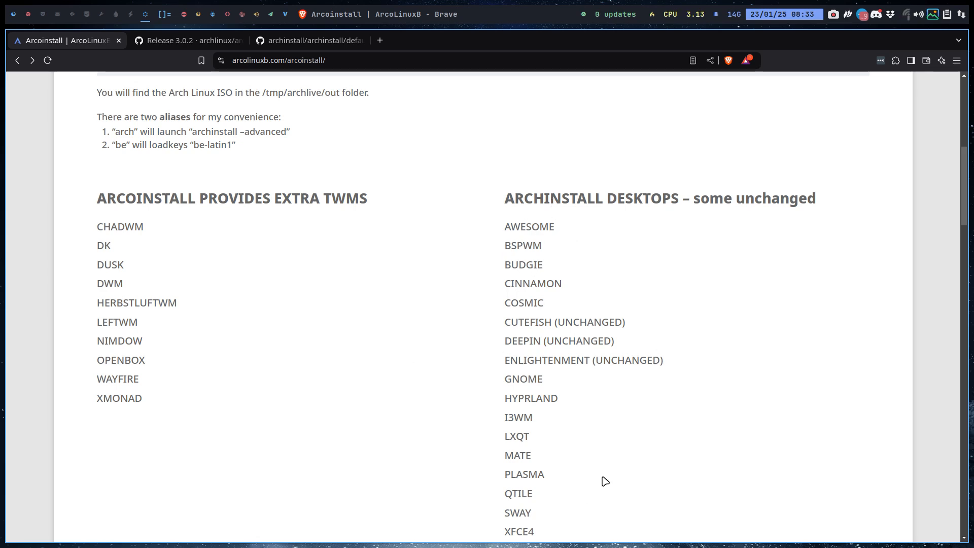
Review the article's list of extra tiling window managers and the TWM heading.
mouse_move(145, 401)
left_mouse_down()
mouse_move(105, 279)
mouse_move(102, 224)
left_mouse_up()
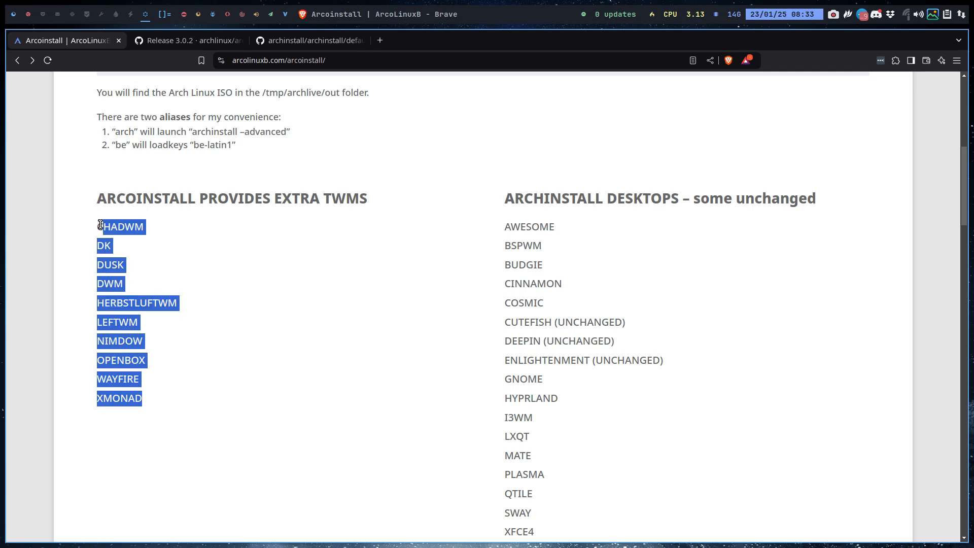
left_click(231, 271)
left_click_drag(323, 199, 358, 198)
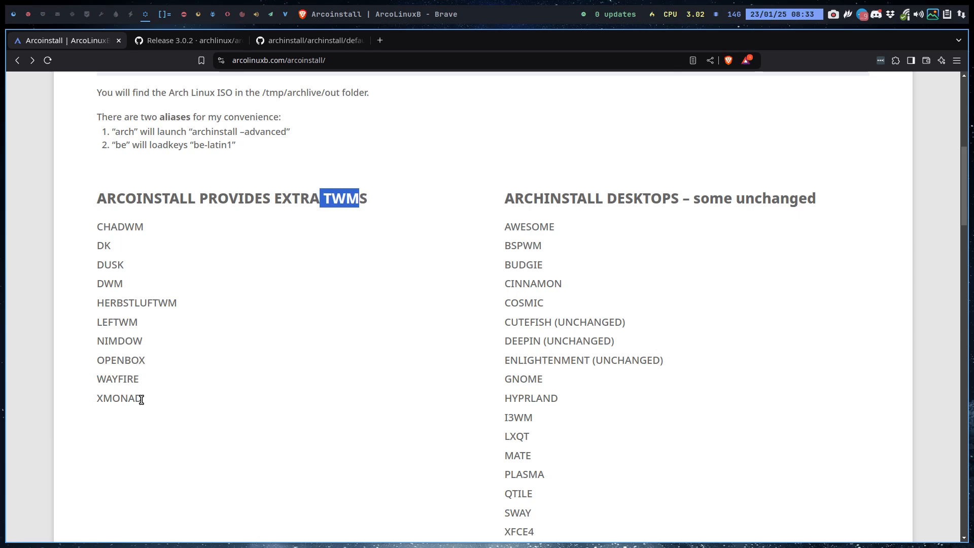
scroll(146, 425, "down", 2)
scroll(146, 426, "down", 3)
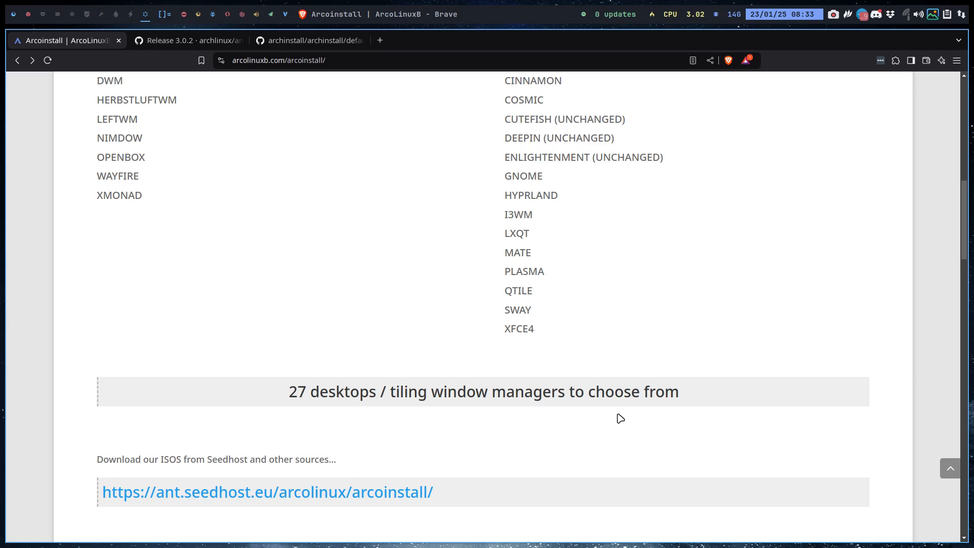
scroll(617, 414, "down", 2)
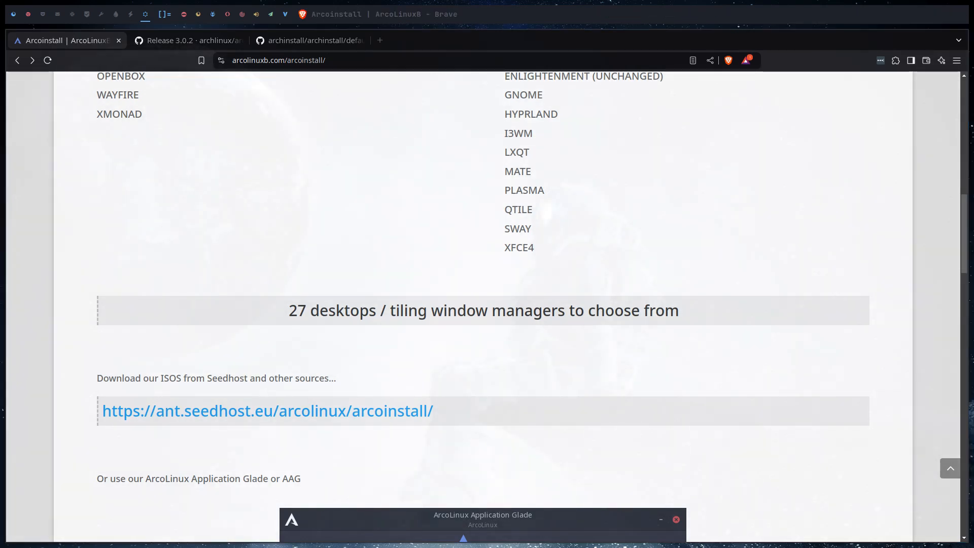
Switch to the VirtualBox workspace and focus the VirtualBox Manager window.
left_click(31, 15)
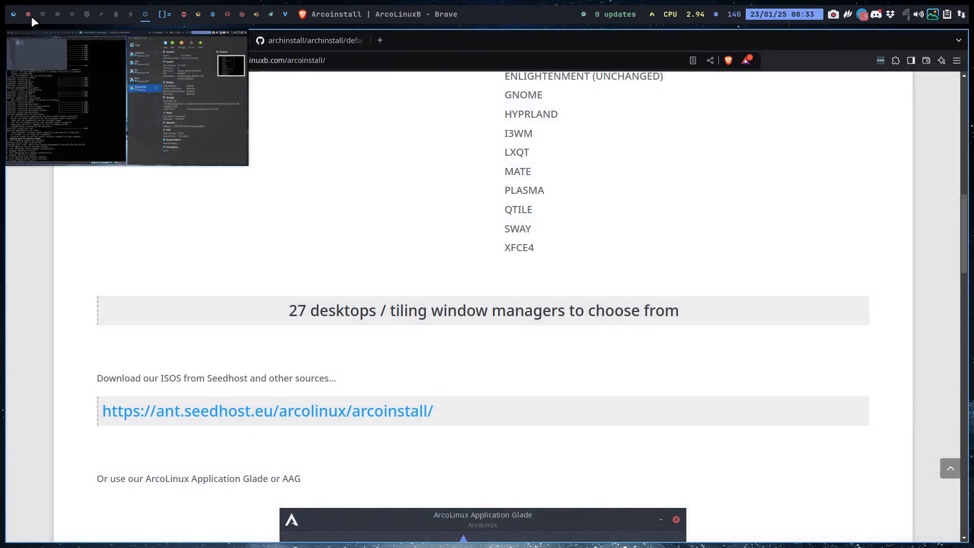
left_click(723, 228)
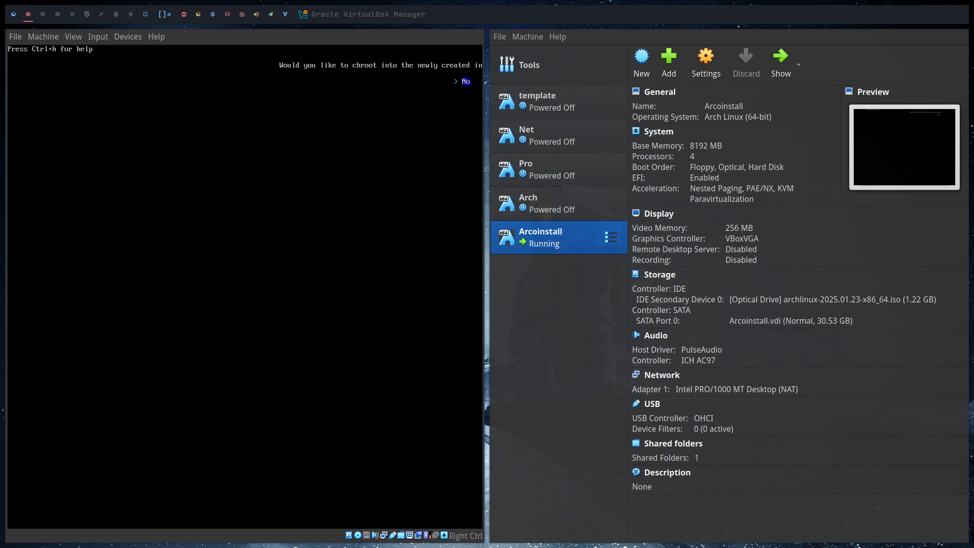
Fullscreen the Arcoinstall VM, answer No to chrooting, and reboot into the new Arch system.
key("super+j")
key("super+f")
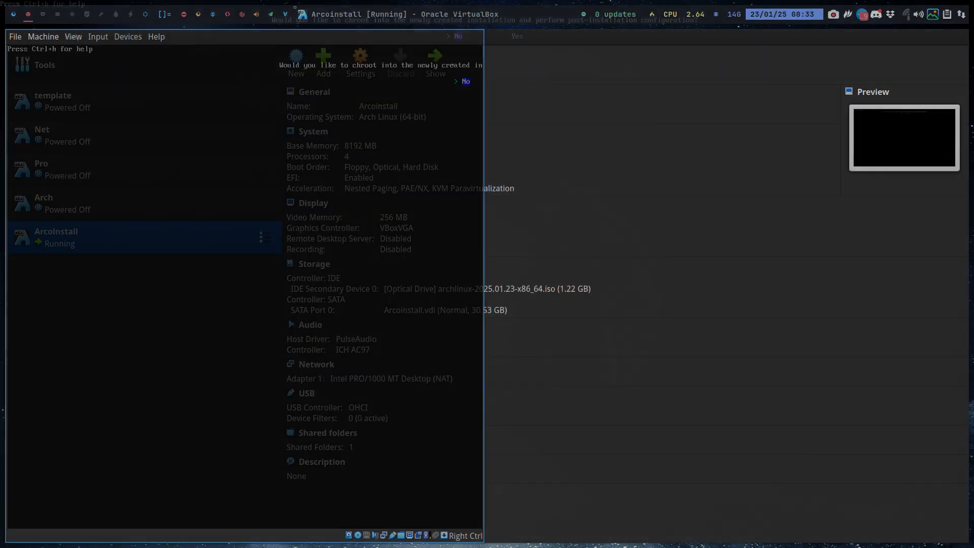
key("Return")
type("r")
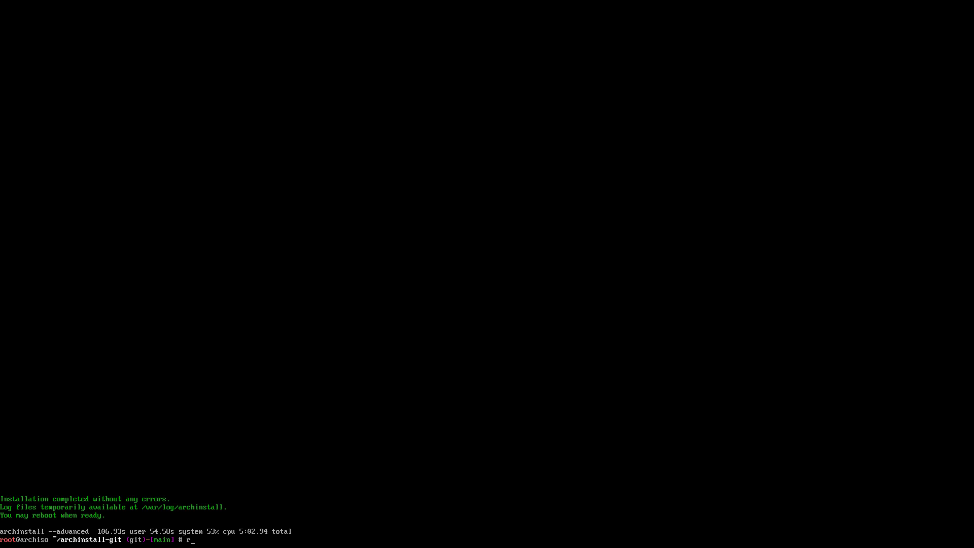
type("ebot")
type("ot")
key("Return")
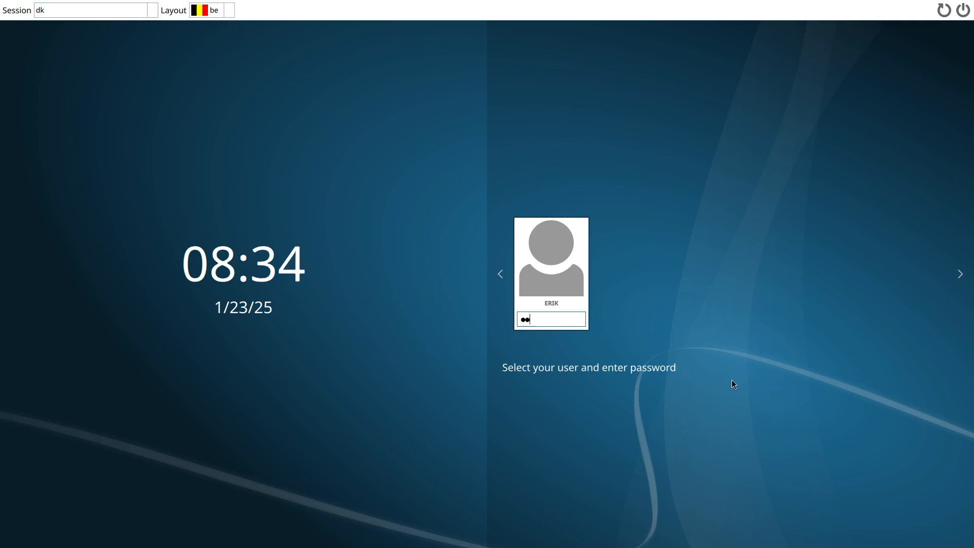
type("••••")
Log in to the dk session and switch Variety to the next wallpaper.
key("Return")
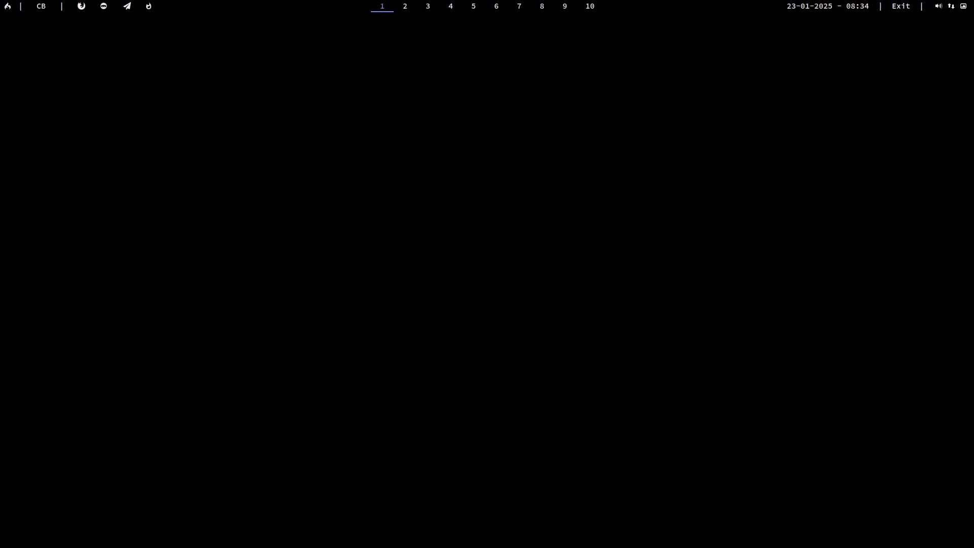
right_click(963, 7)
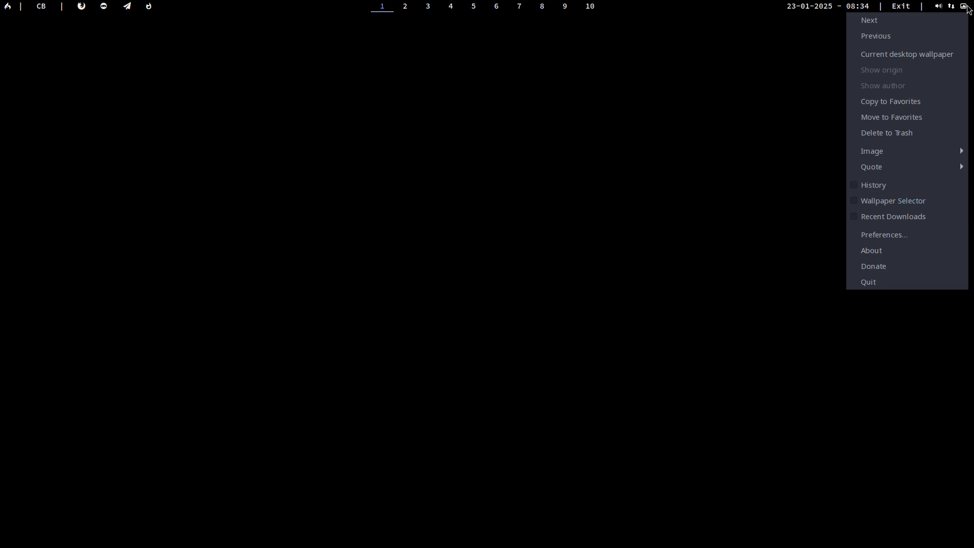
left_click(912, 20)
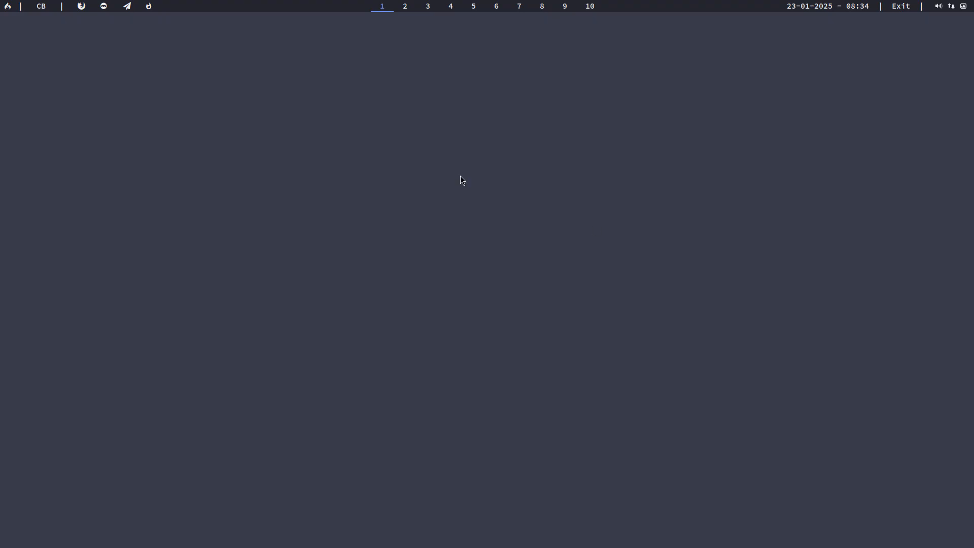
Open a terminal and Thunar side by side, then clear them to leave the tiled terminals.
key("super+Return")
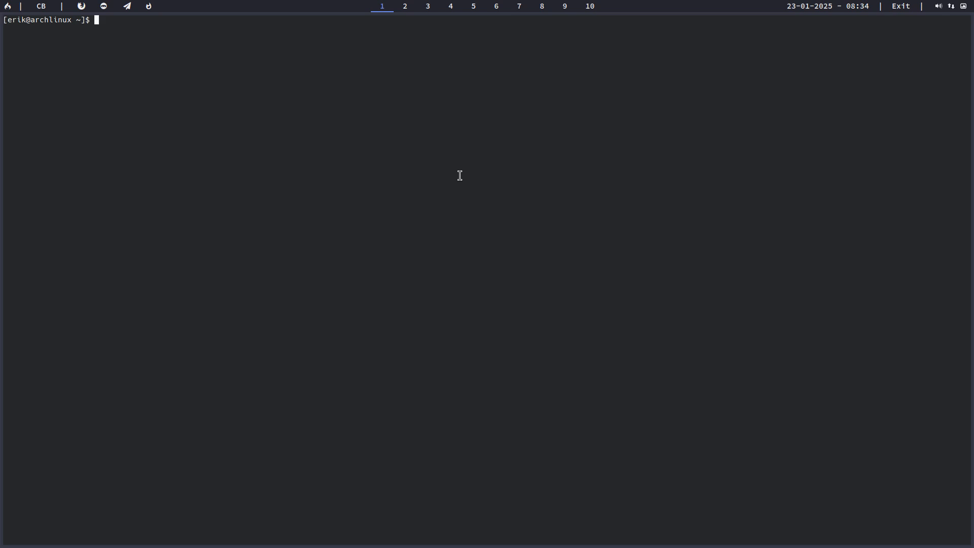
key("super+shift+Return")
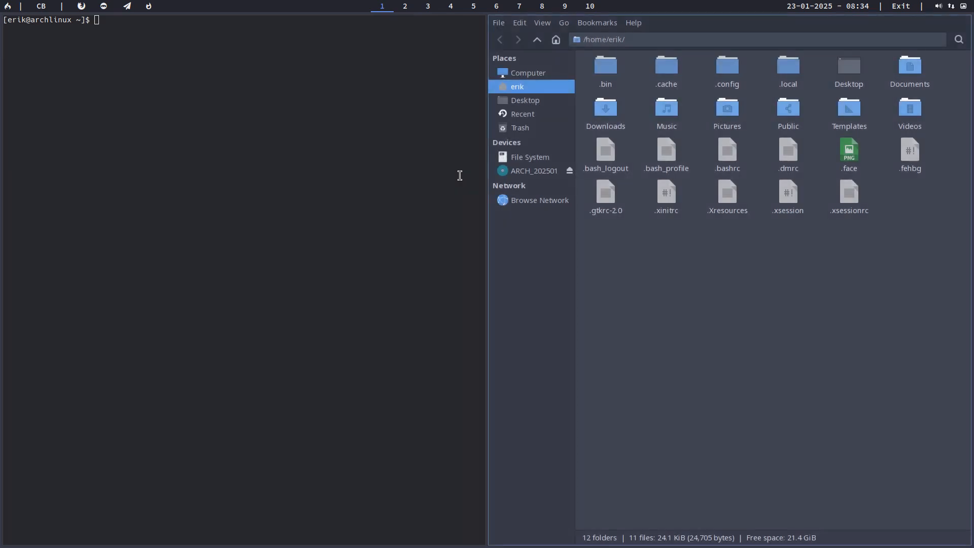
key("super+shift+2")
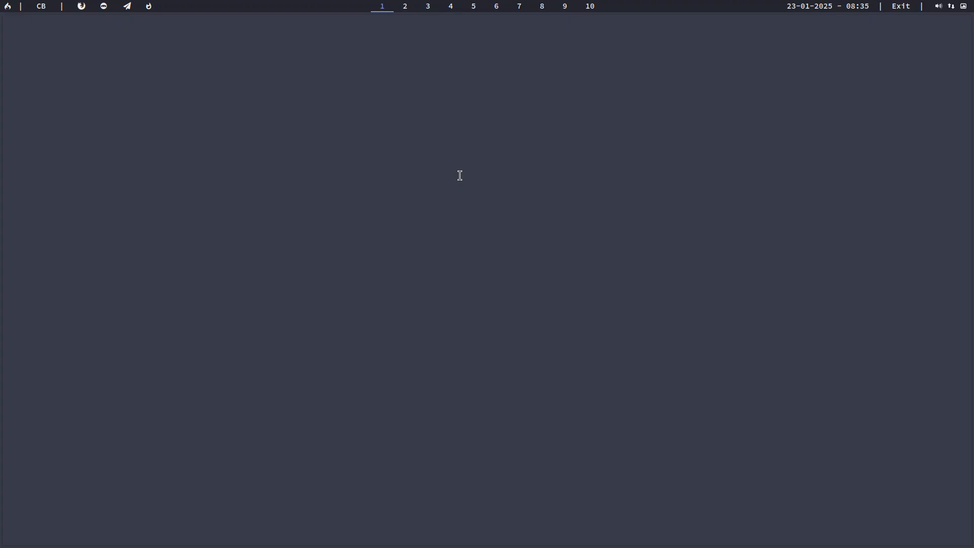
Run the var command to reinstall the Nemesis Variety config, then reopen a fresh terminal.
key("super+Return")
key("super+Return")
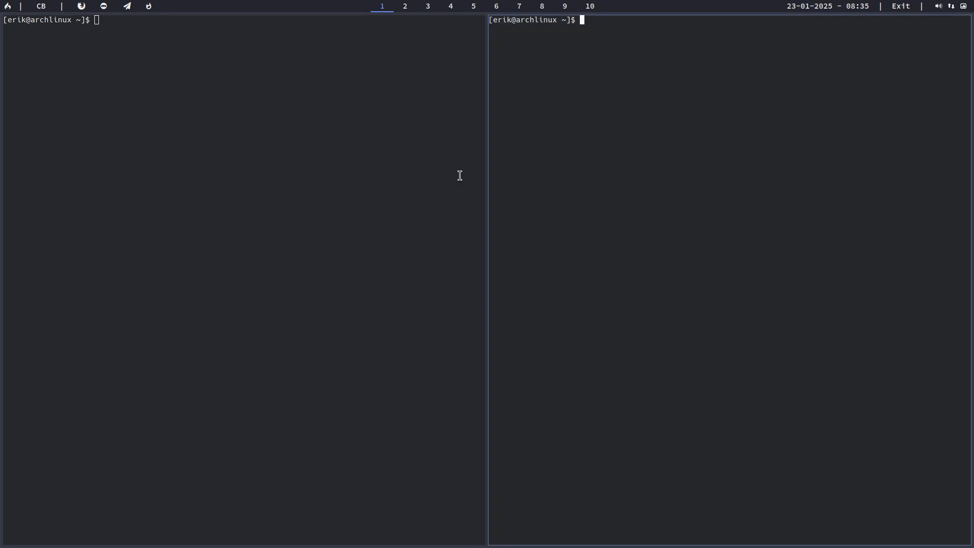
type("var")
key("Return")
key("Return")
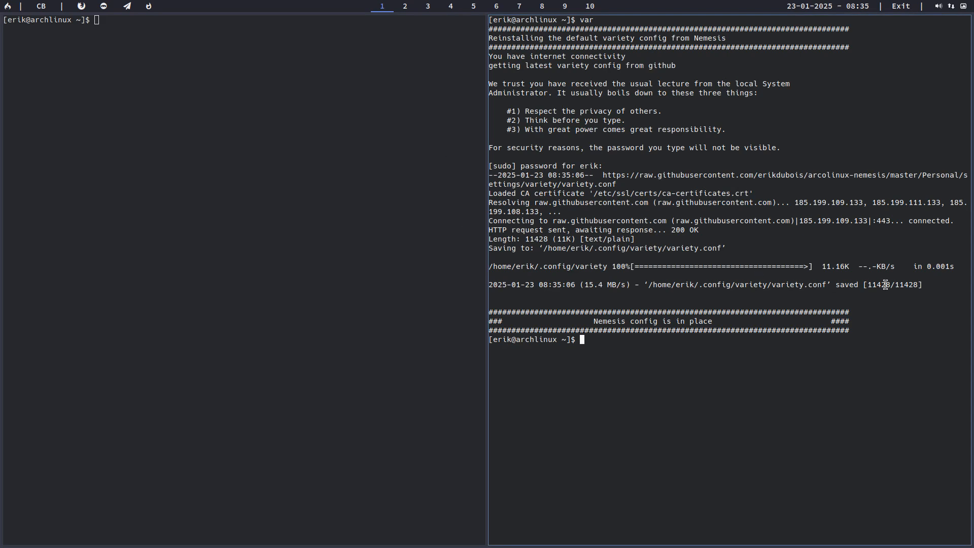
key("super+q")
key("super+q")
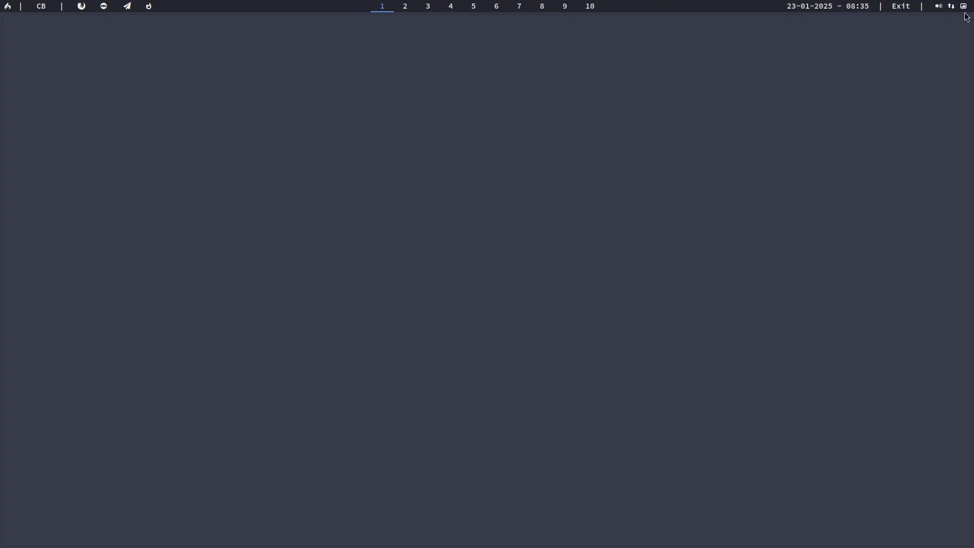
key("super+Return")
Quit Variety from its tray menu, close the terminal and bring up the logout menu with Super+X.
left_click(964, 7)
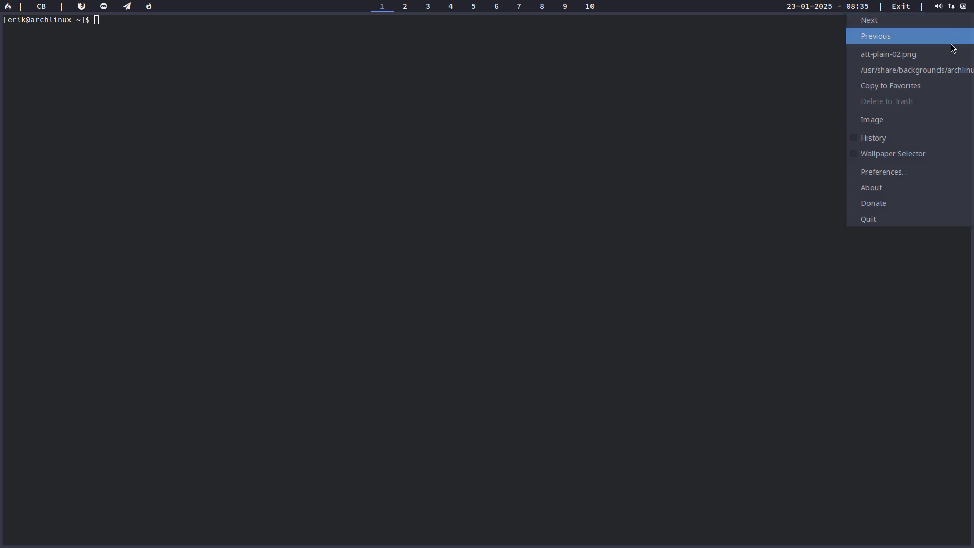
left_click(875, 219)
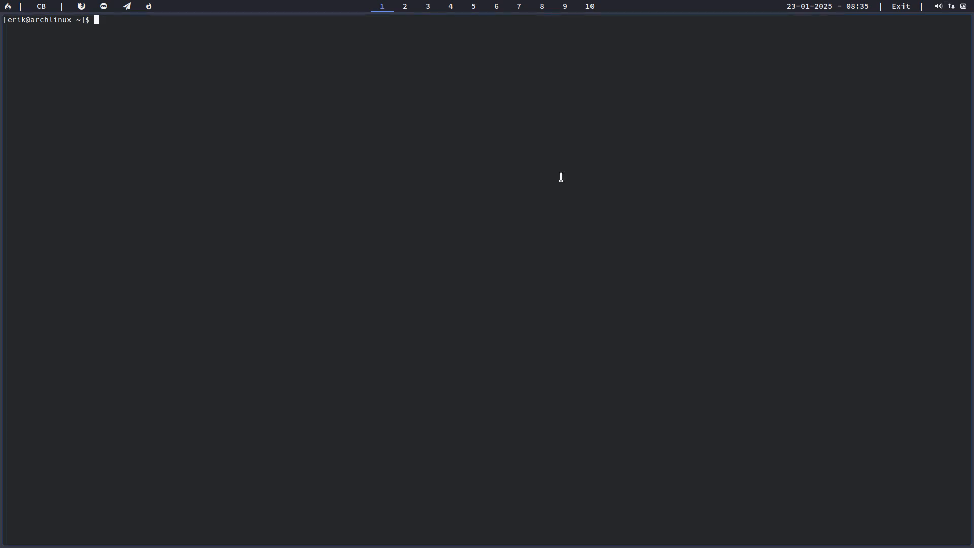
key("super+q")
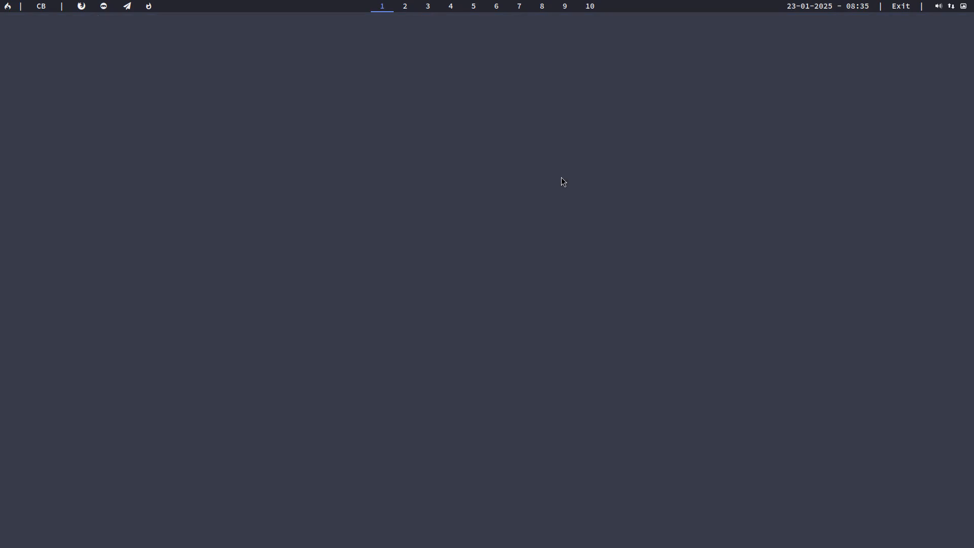
key("super+x")
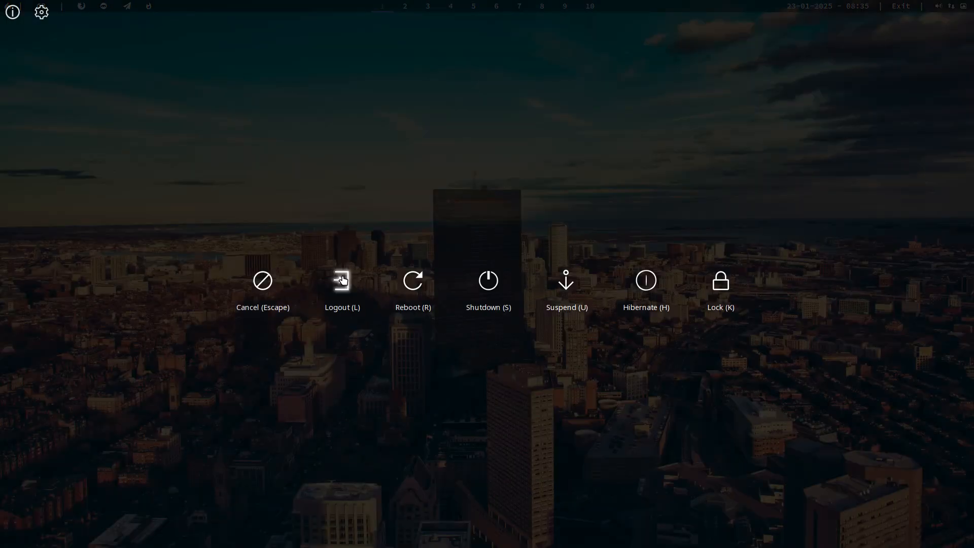
Log out of the dk session and sign back in at the SDDM login screen.
left_click(342, 281)
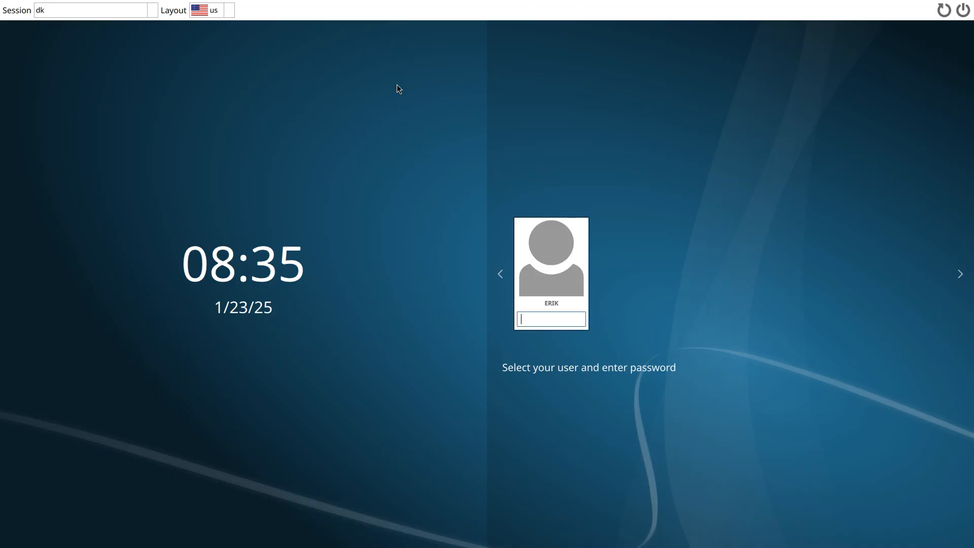
type("••••")
key("Return")
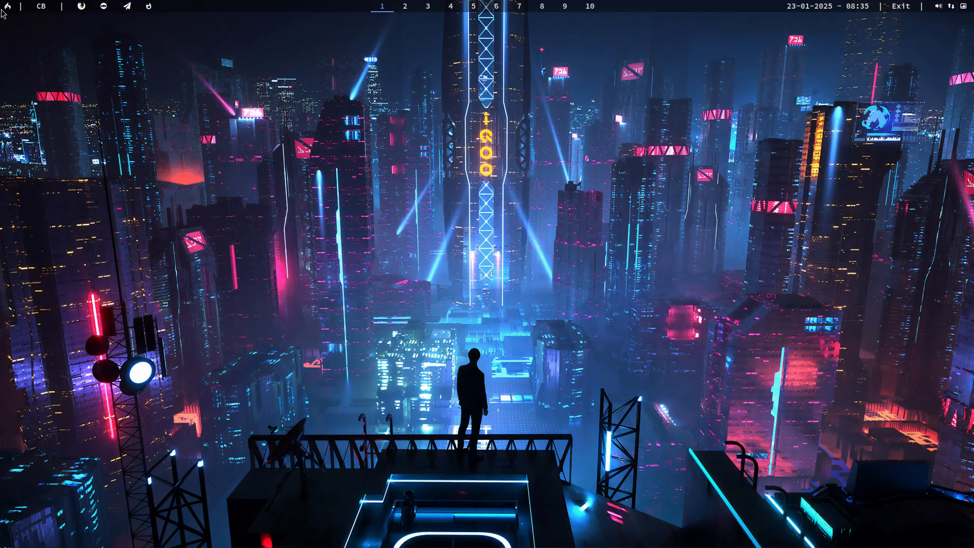
Cycle Variety wallpapers from the panel until the DJ wolf artwork shows, closing the USB Image Writer.
left_click(7, 7)
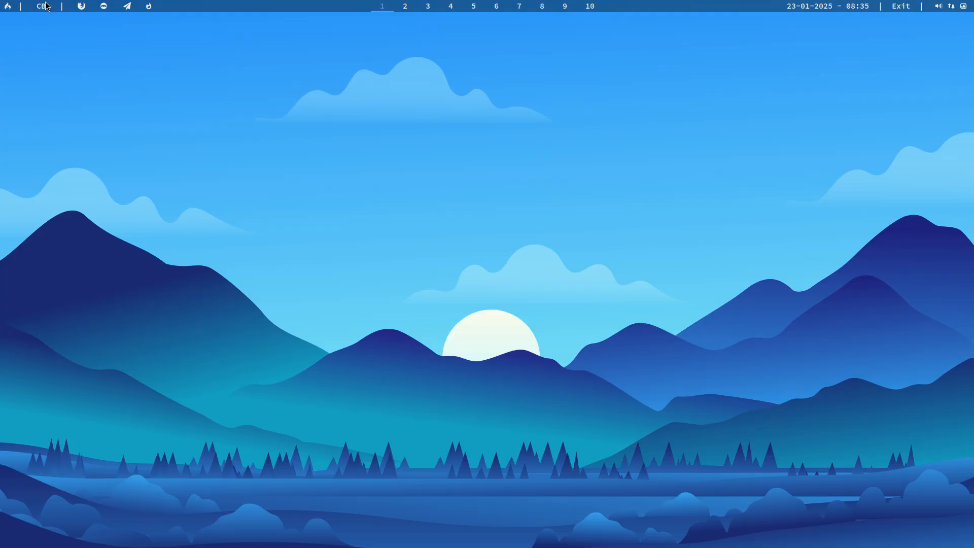
left_click(44, 7)
left_click(46, 9)
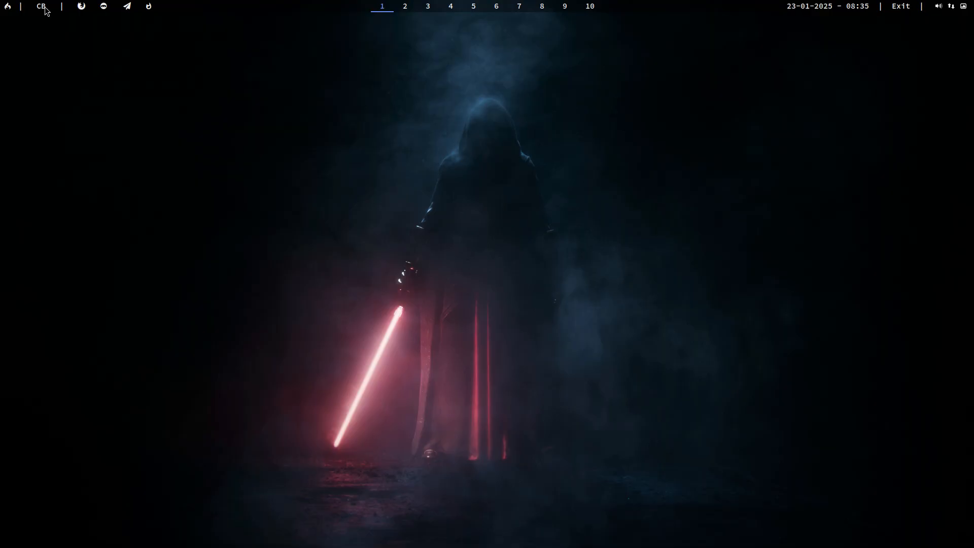
left_click(46, 10)
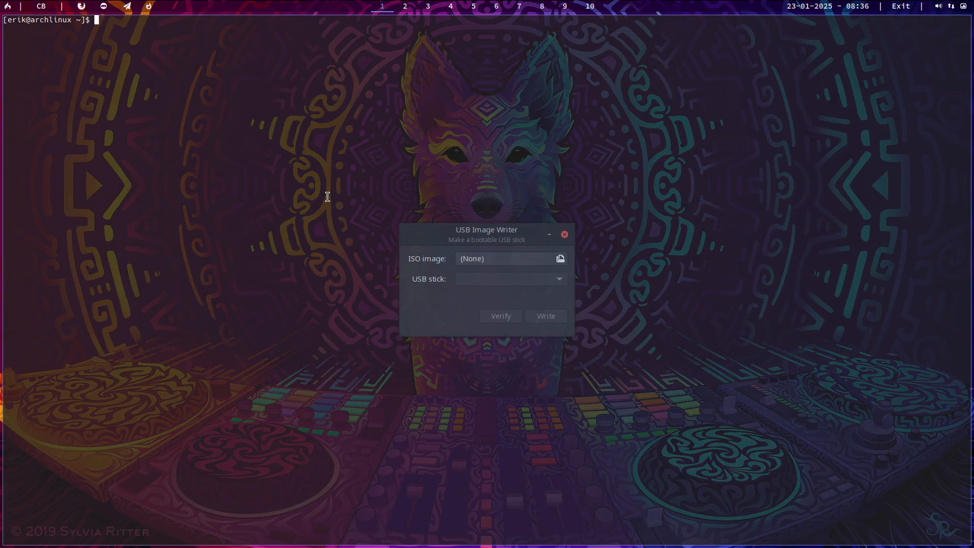
key("super+shift+q")
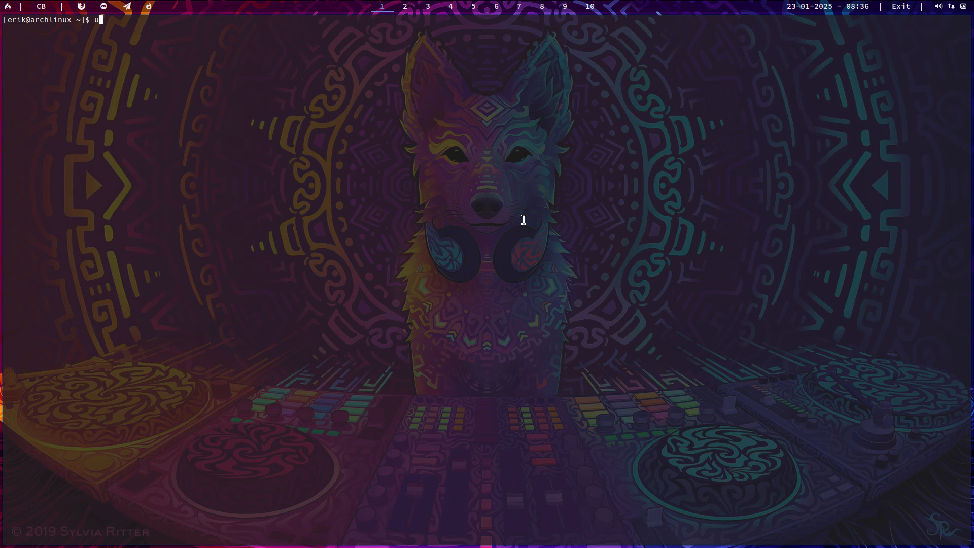
type("update")
Run update (nothing to do) and neofetch confirming Arch with dk.
key("Return")
key("Return")
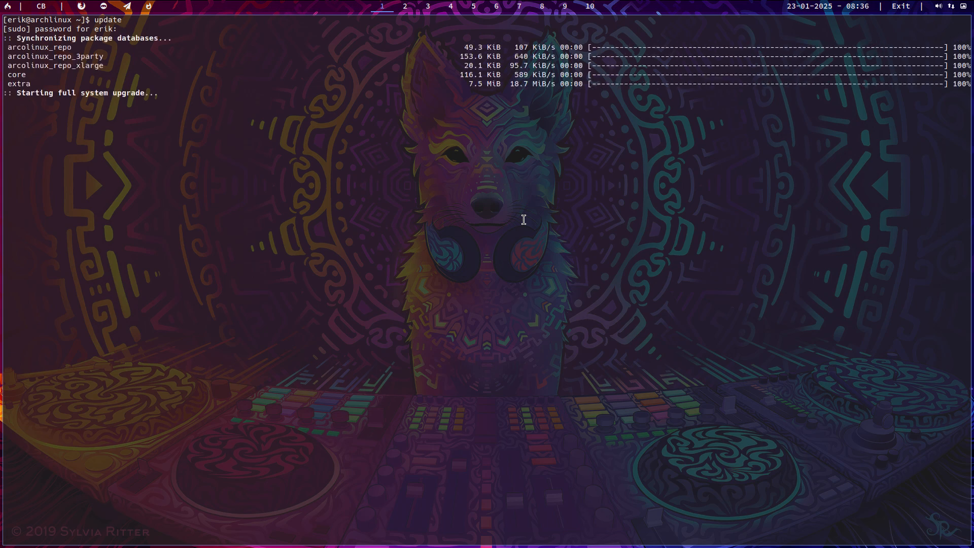
type("neof")
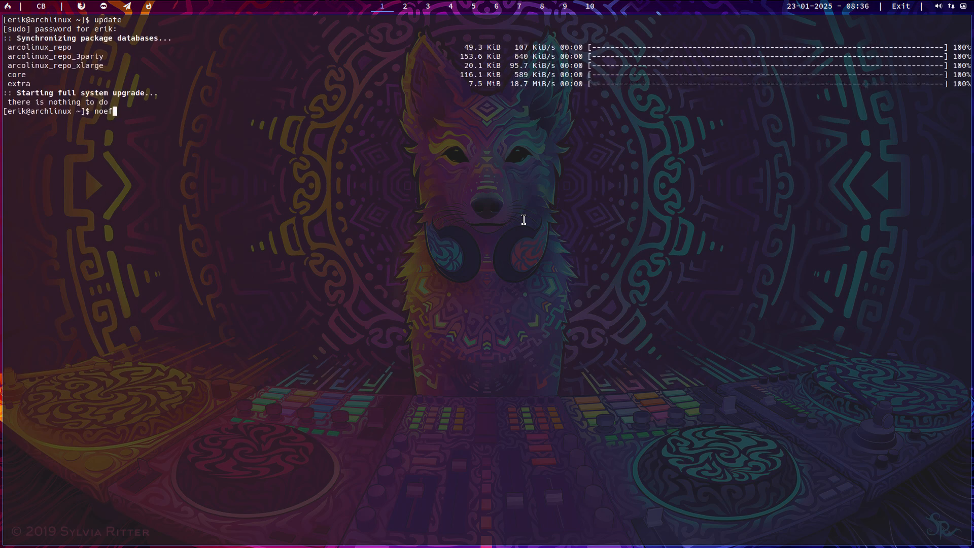
type("etch")
key("Return")
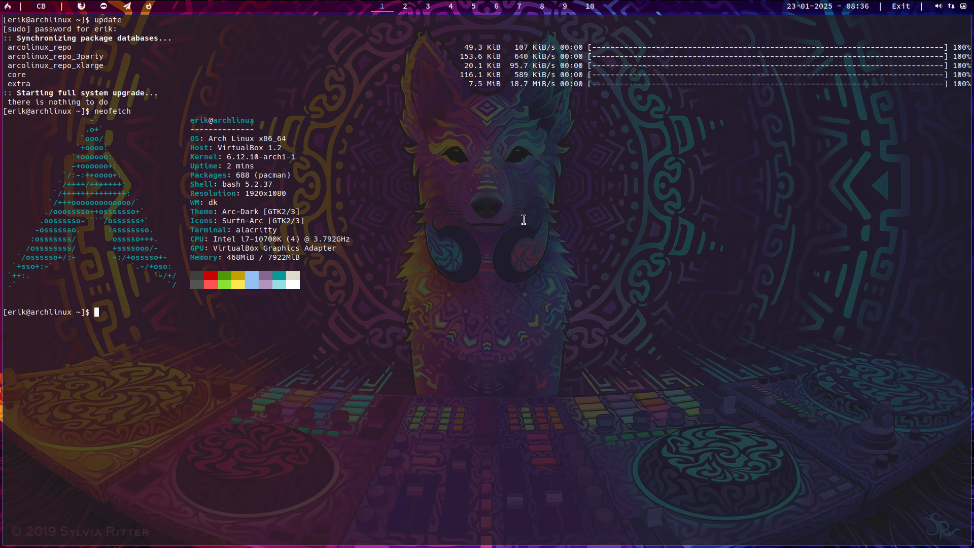
type("sudo pac")
type("man -R ")
type("arcolinux-")
Tab-complete sudo pacman -S arcolinux to list all 322 available arcolinux packages.
key("Tab")
key("Tab")
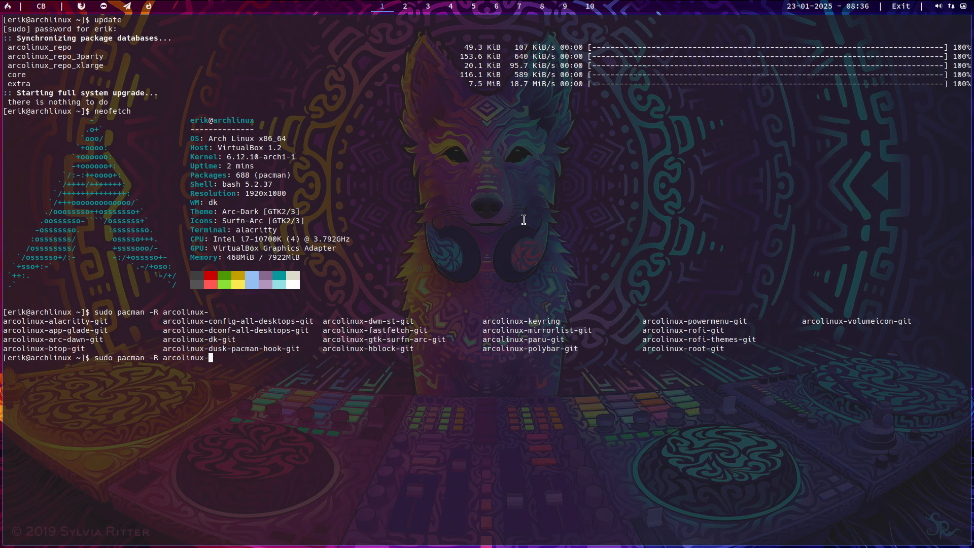
key("BackSpace")
key("BackSpace")
key("BackSpace")
key("BackSpace")
type("S arco")
key("Tab")
key("Tab")
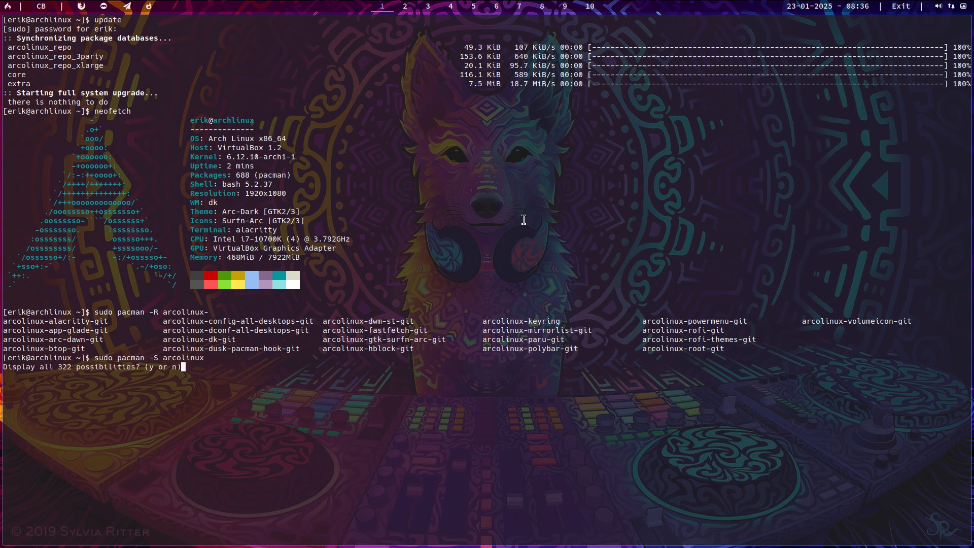
key("y")
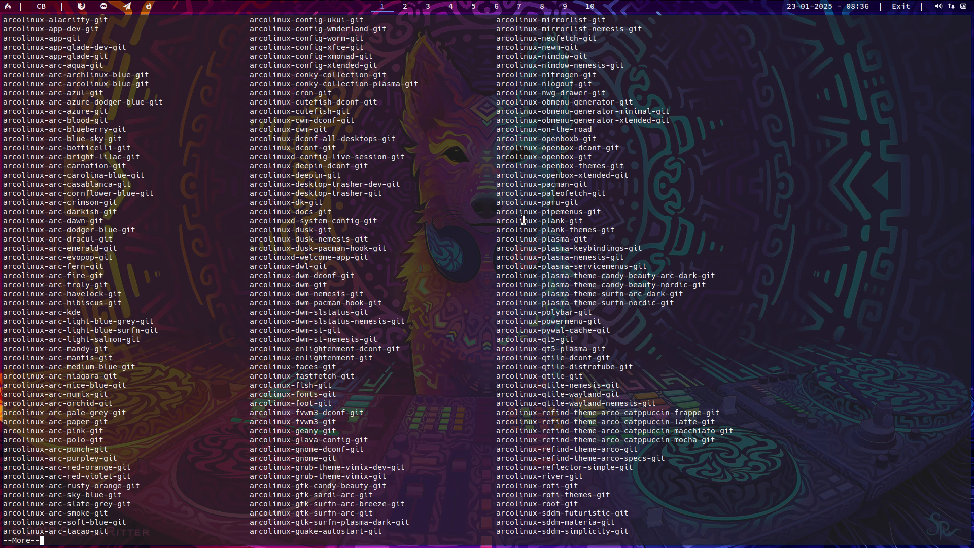
Page through the 322-package arcolinux completion list until the pacman prompt returns.
key("space")
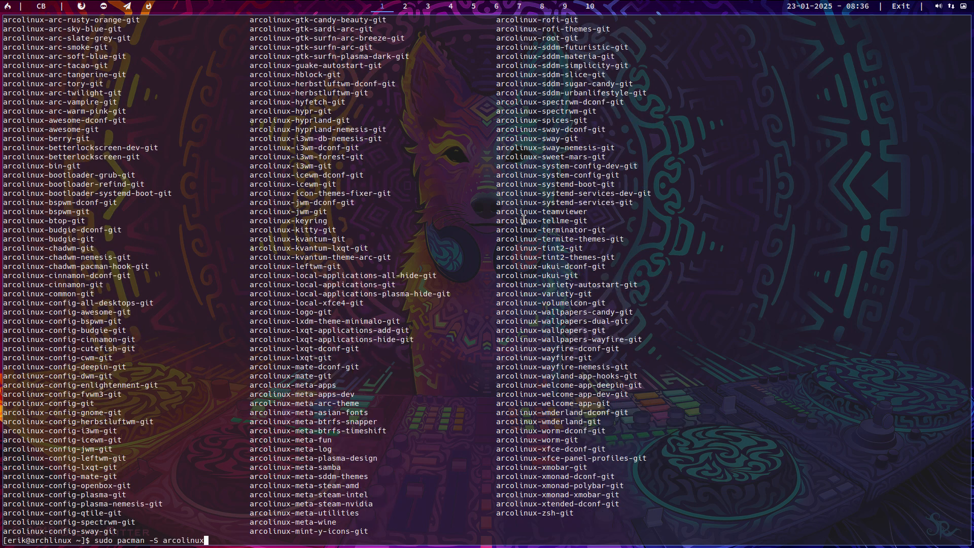